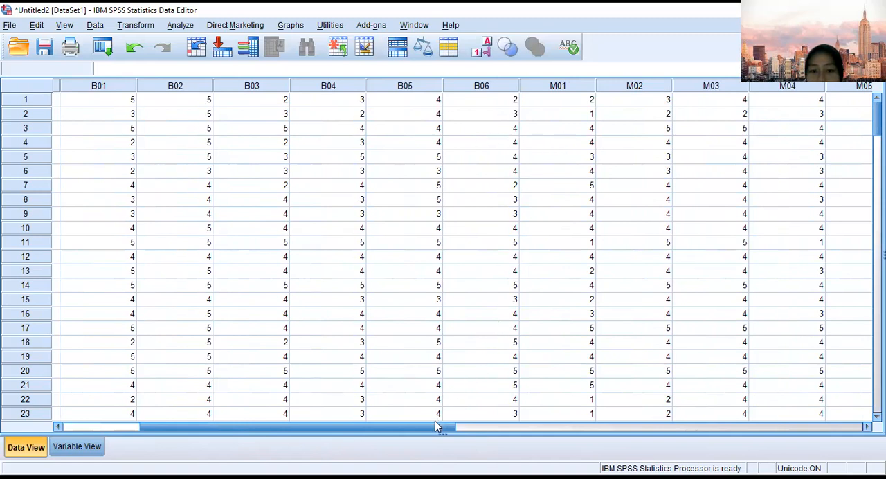
# Look through the survey data from the B01 to W07 columns and compare it with the variable definitions.
pyautogui.moveTo(435, 427); pyautogui.dragTo(590, 427)
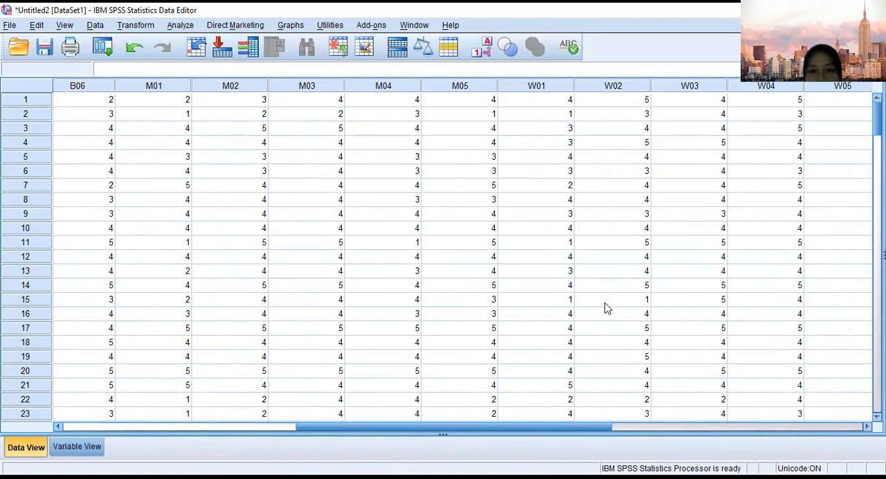
pyautogui.moveTo(564, 429); pyautogui.dragTo(719, 427)
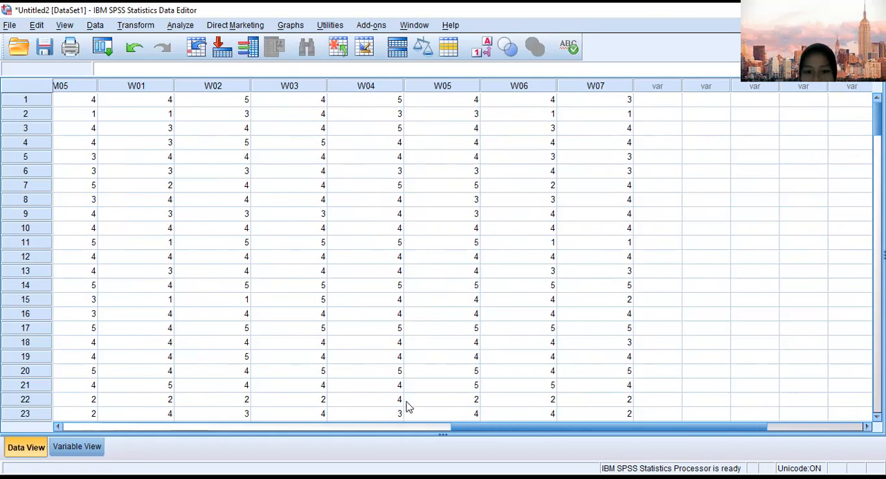
pyautogui.moveTo(470, 427); pyautogui.dragTo(68, 419)
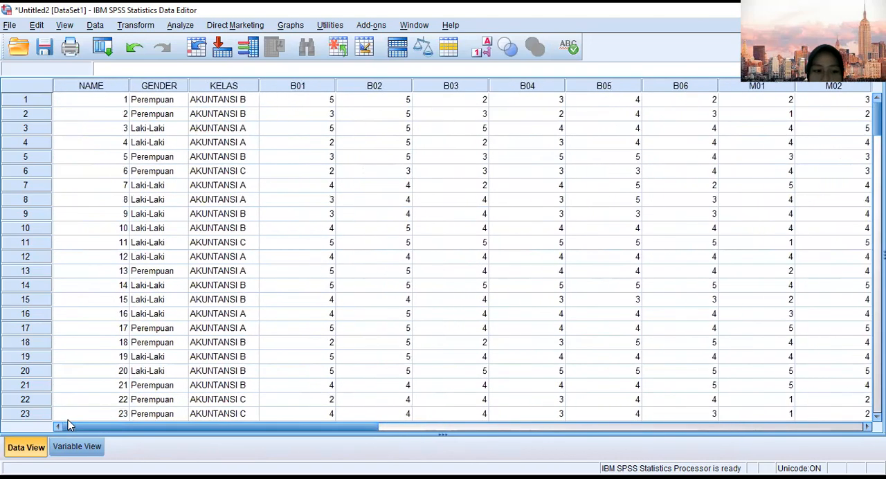
pyautogui.click(77, 446)
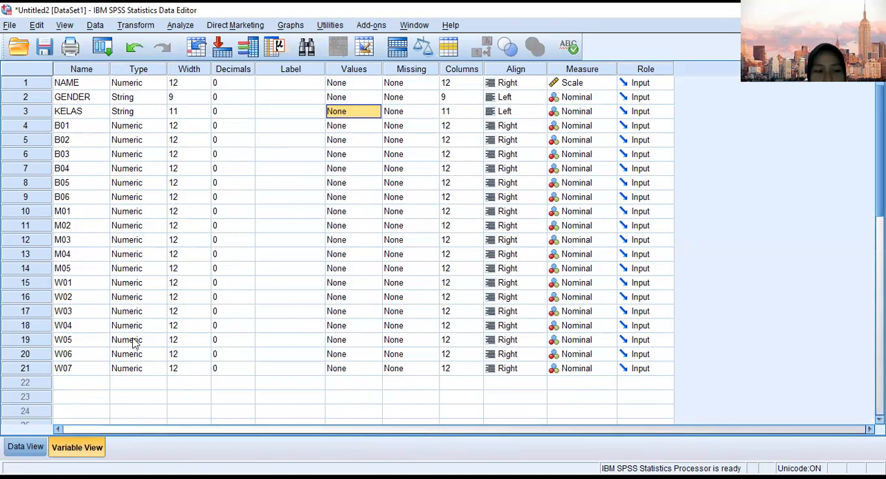
pyautogui.click(26, 446)
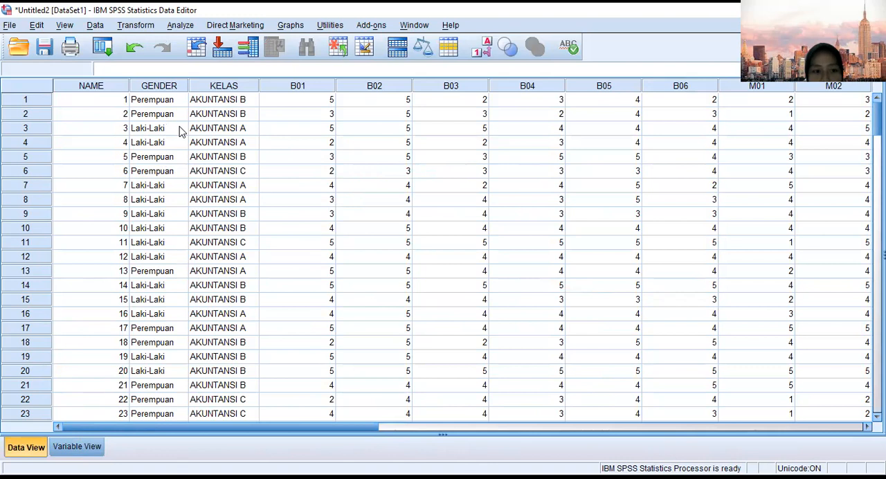
pyautogui.click(77, 447)
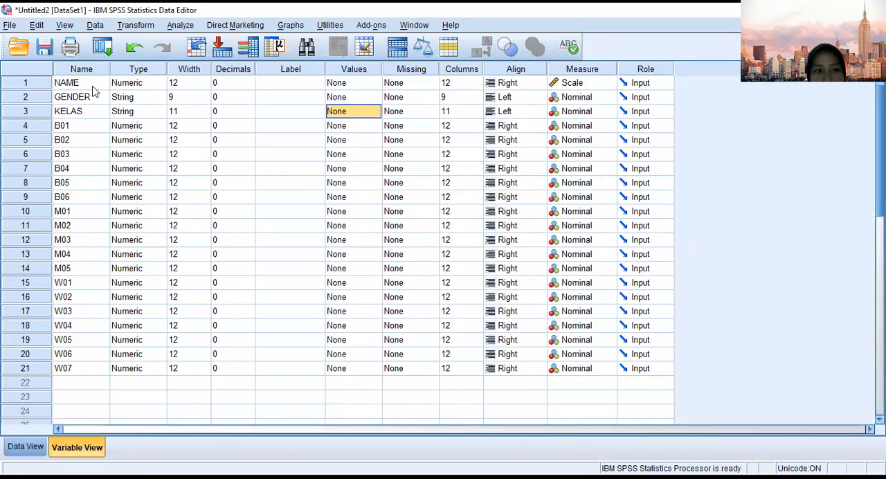
pyautogui.click(28, 448)
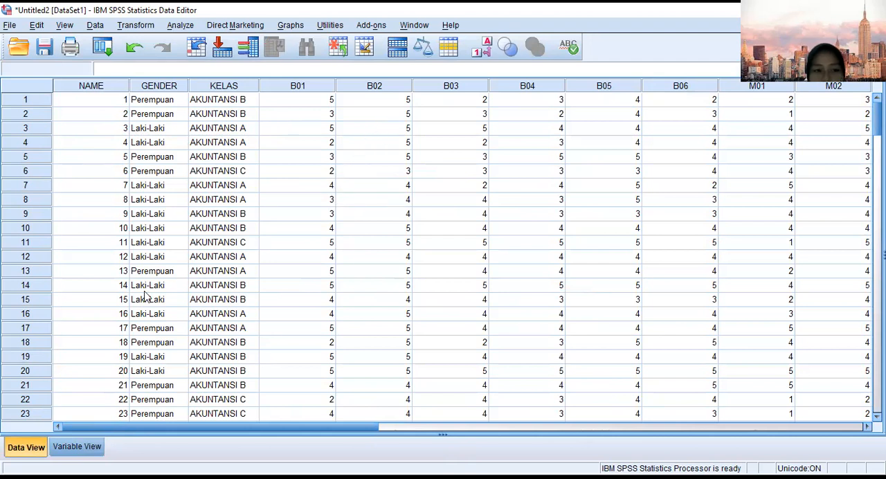
# Define value labels for variable B01: 1 as "sangat tidak setuju" and 2 as "tidak setuju".
pyautogui.click(83, 447)
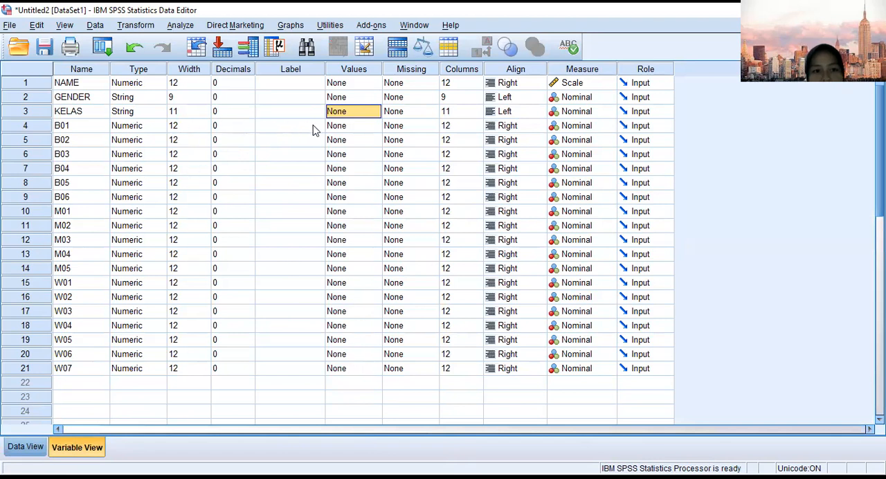
pyautogui.click(339, 126)
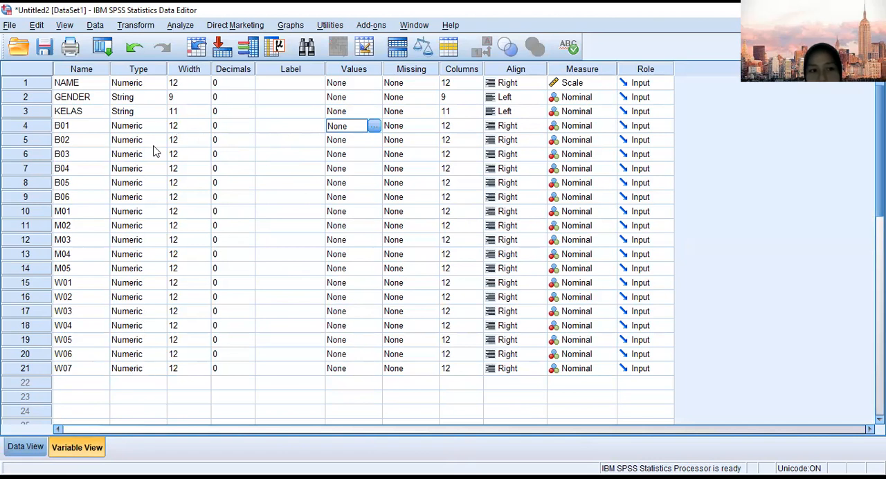
pyautogui.click(378, 129)
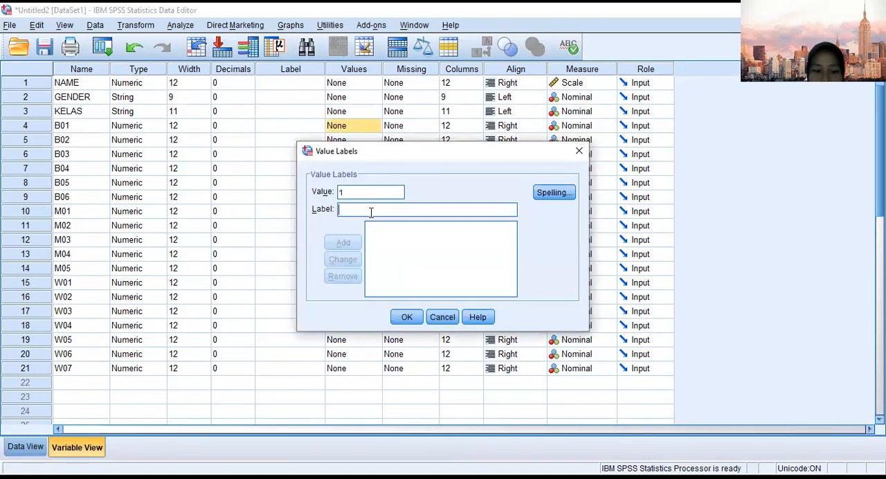
pyautogui.write('sangat tidak setuju')
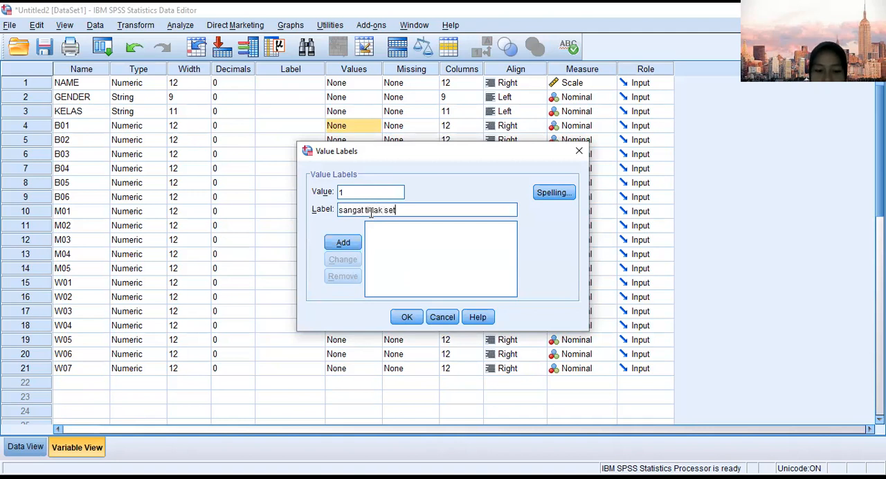
pyautogui.click(349, 243)
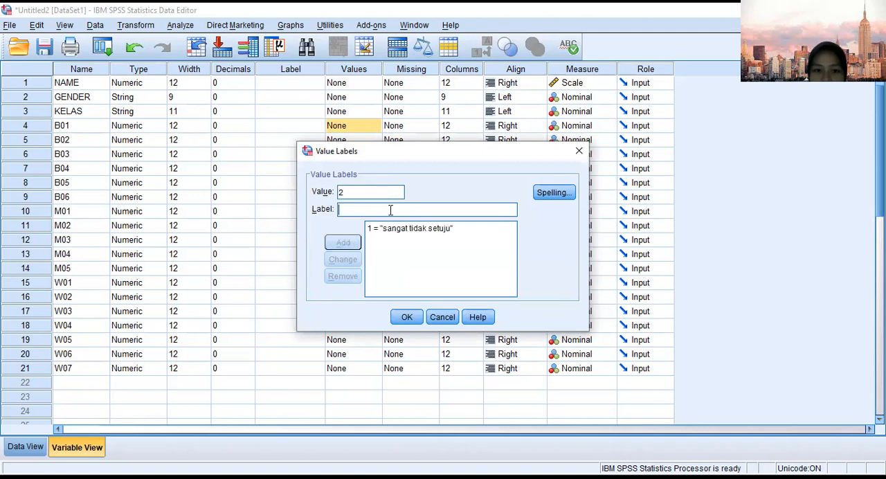
pyautogui.write('tidak setuju')
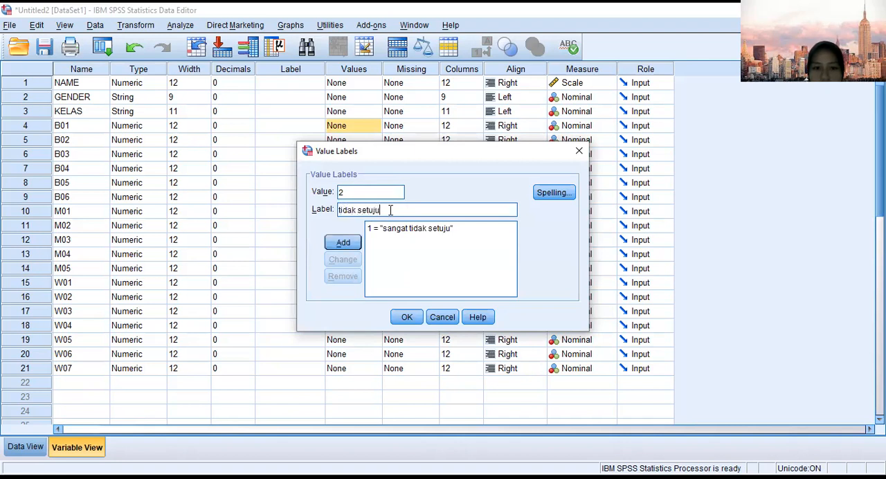
pyautogui.click(352, 242)
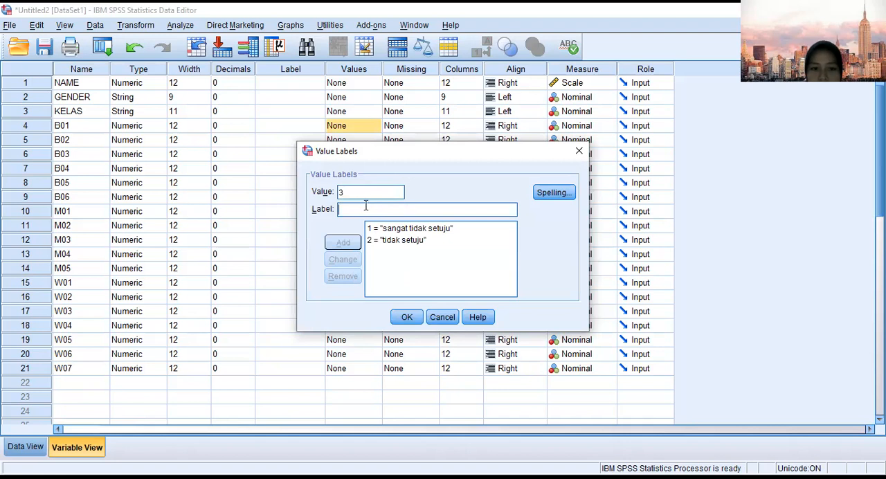
# Complete B01's value labels with 3 as "netral", 4 as "setuju" and 5 as "sangat setuju", and apply them.
pyautogui.write('netral')
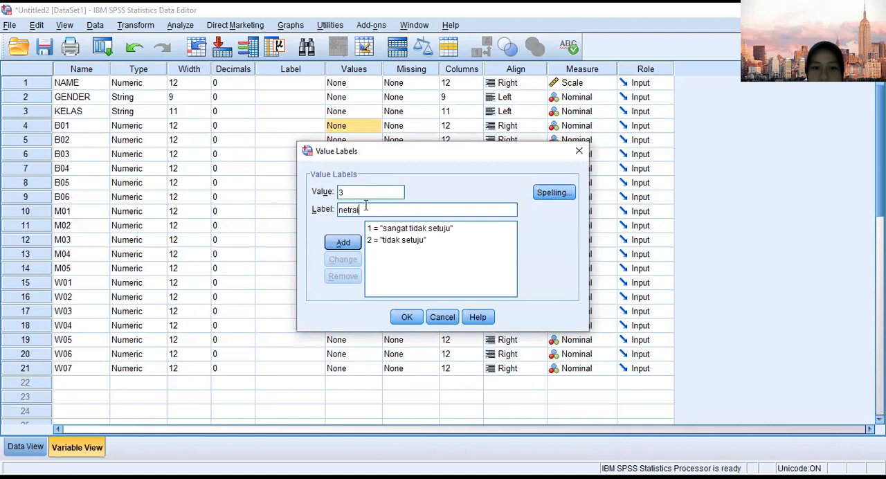
pyautogui.click(354, 247)
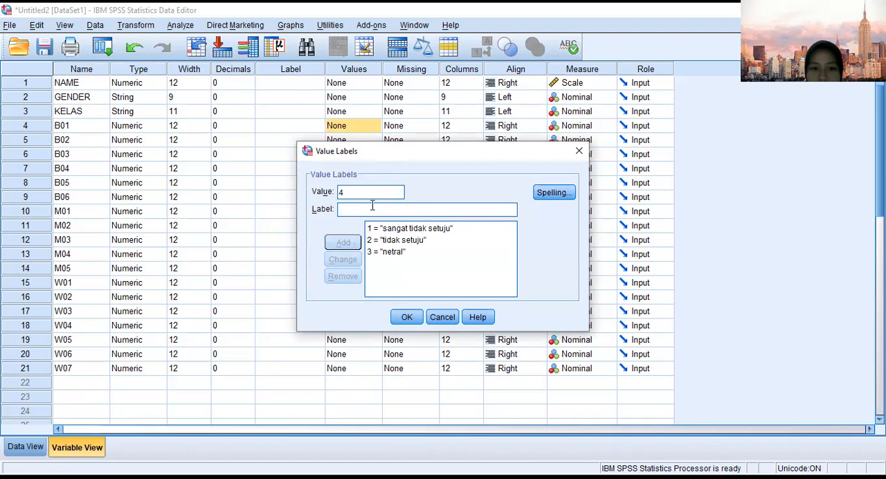
pyautogui.write('setuju')
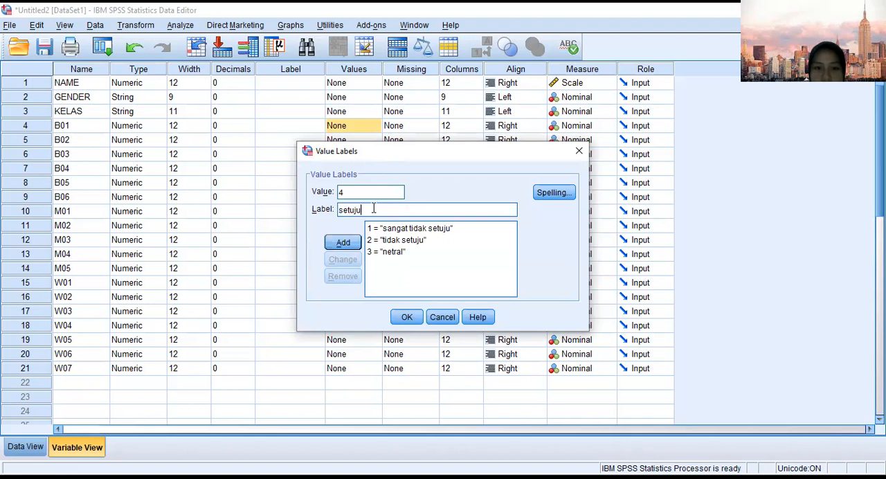
pyautogui.click(351, 243)
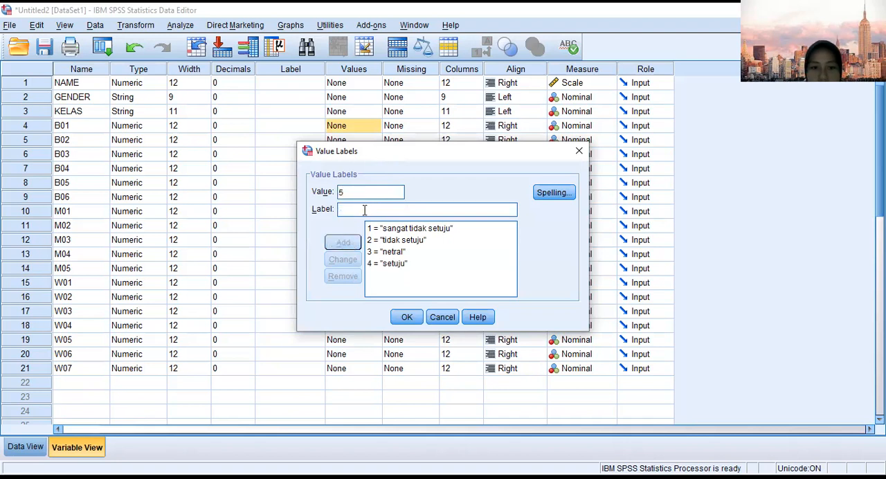
pyautogui.write('sangat setuju')
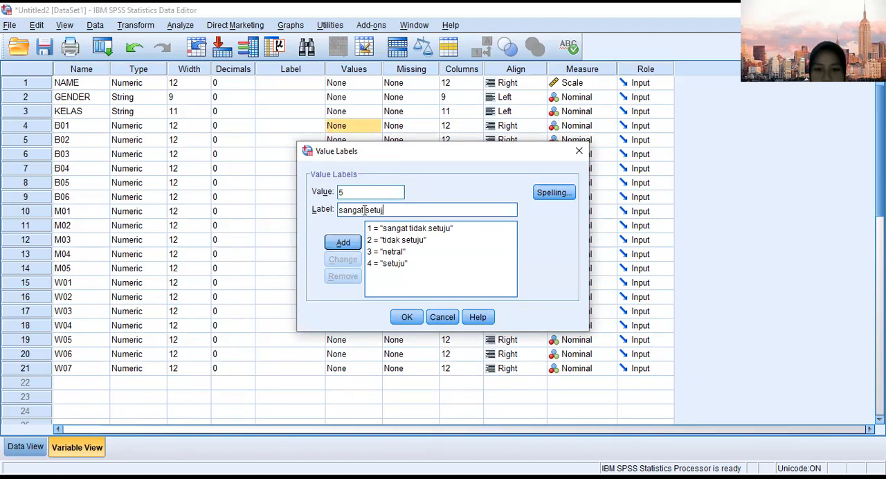
pyautogui.click(343, 241)
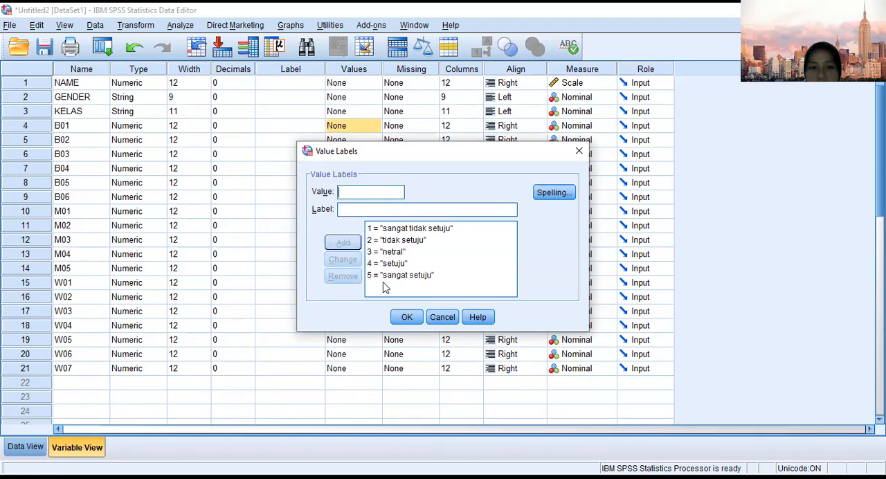
pyautogui.click(413, 317)
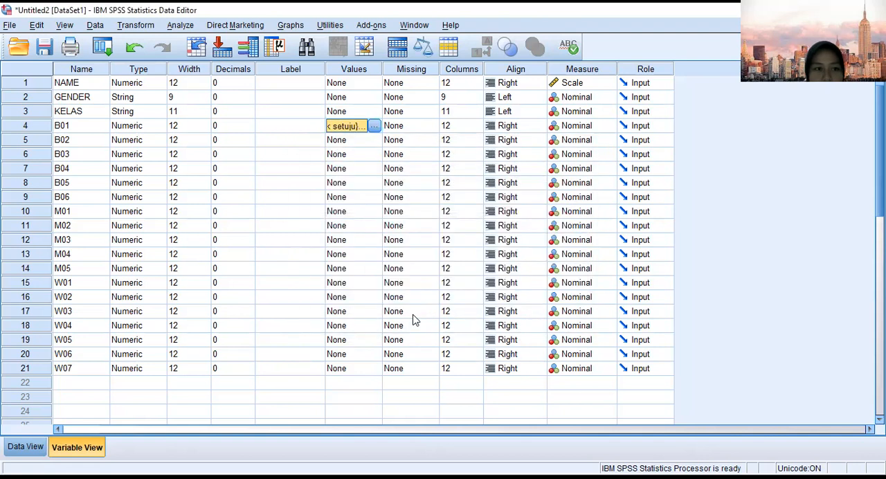
# Copy the value labels of variable B01.
pyautogui.click(360, 138)
pyautogui.click(352, 125)
pyautogui.rightClick(351, 125)
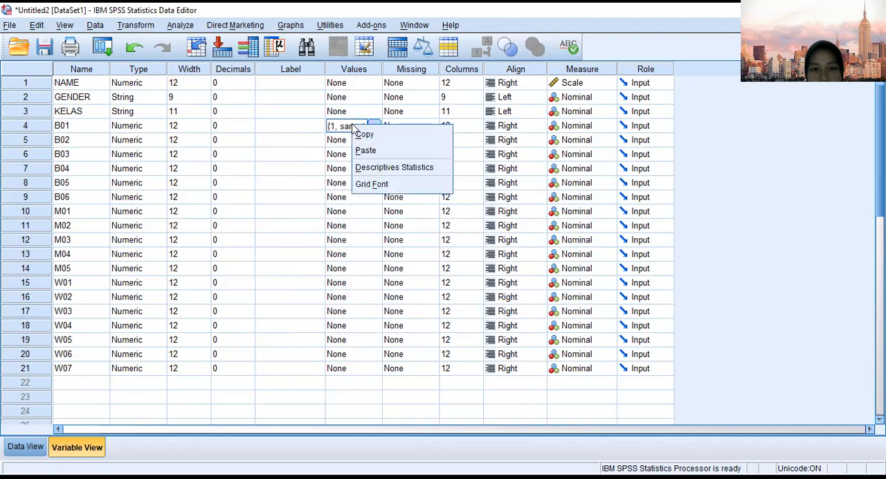
pyautogui.click(360, 133)
pyautogui.click(361, 141)
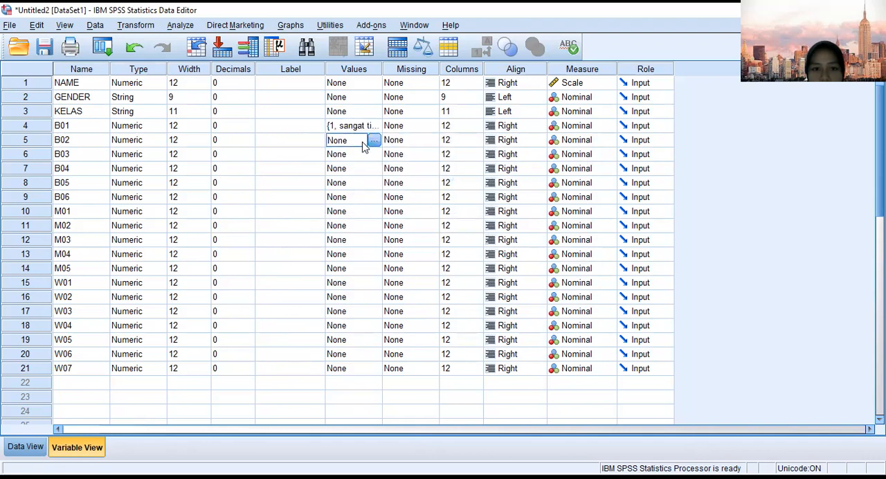
pyautogui.click(364, 153)
pyautogui.click(363, 144)
pyautogui.click(361, 128)
pyautogui.hotkey('ctrl', 'c')
pyautogui.click(360, 142)
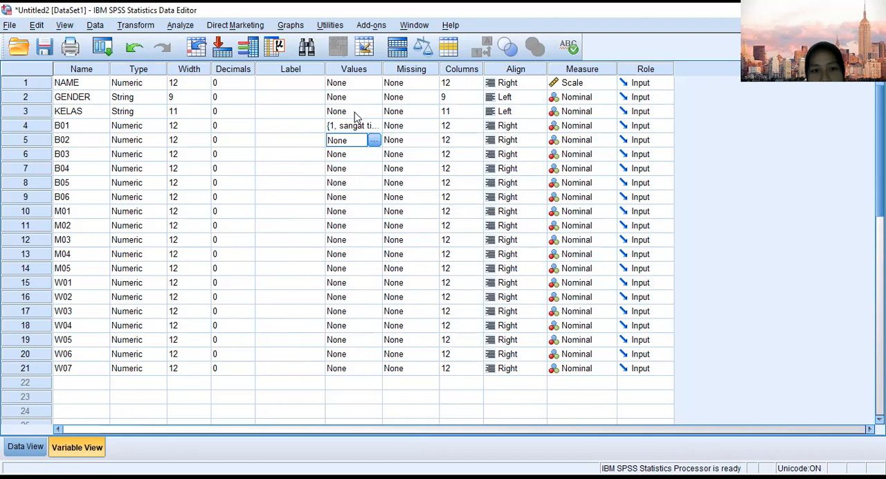
pyautogui.click(359, 125)
pyautogui.click(356, 142)
pyautogui.click(356, 128)
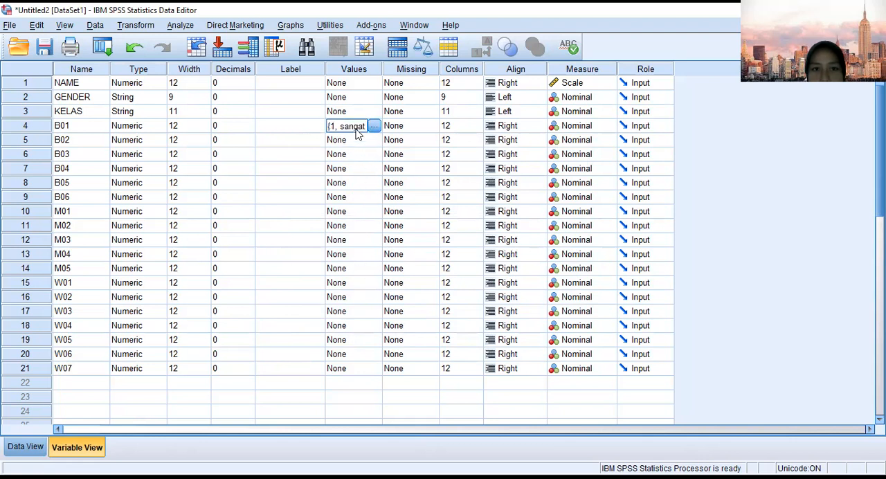
pyautogui.click(359, 111)
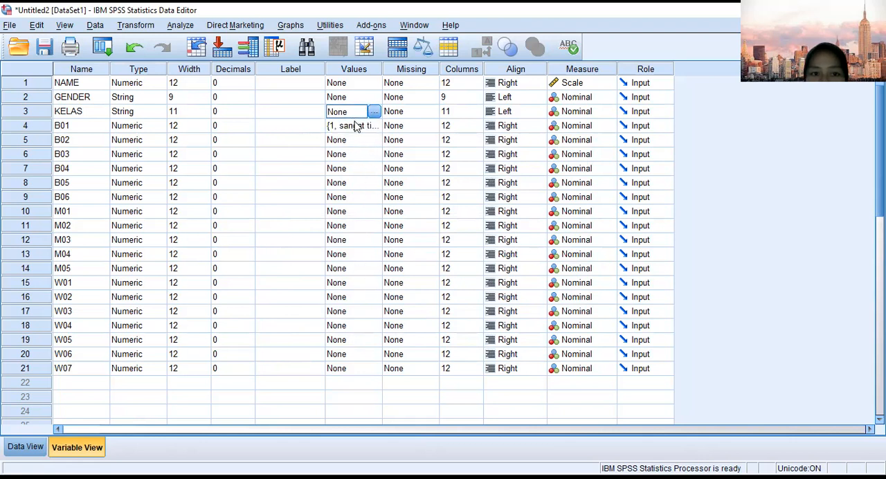
pyautogui.click(355, 125)
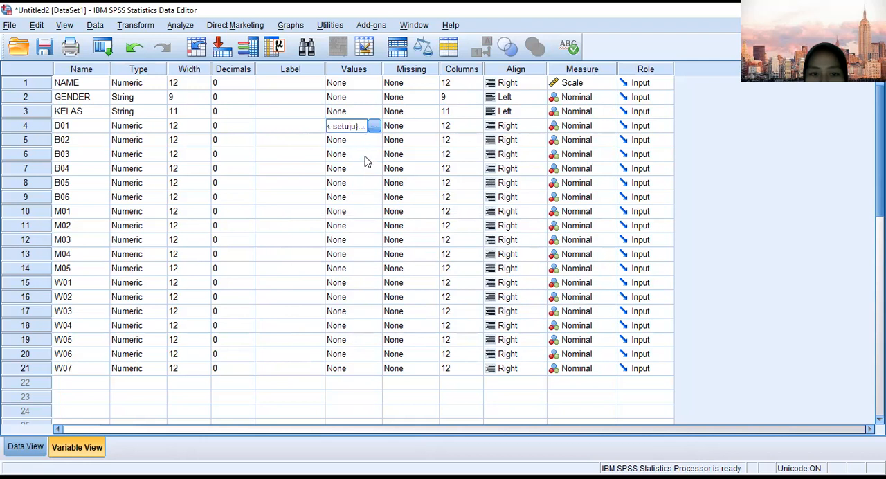
pyautogui.click(370, 142)
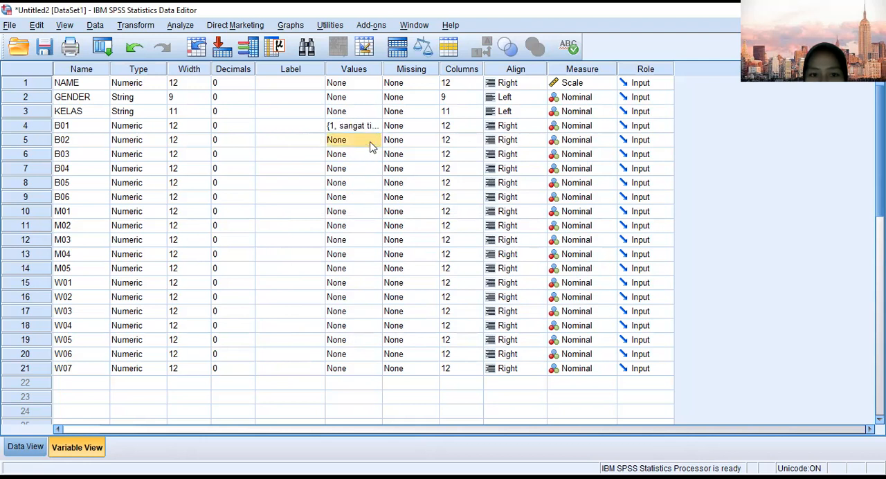
pyautogui.click(374, 141)
pyautogui.click(580, 148)
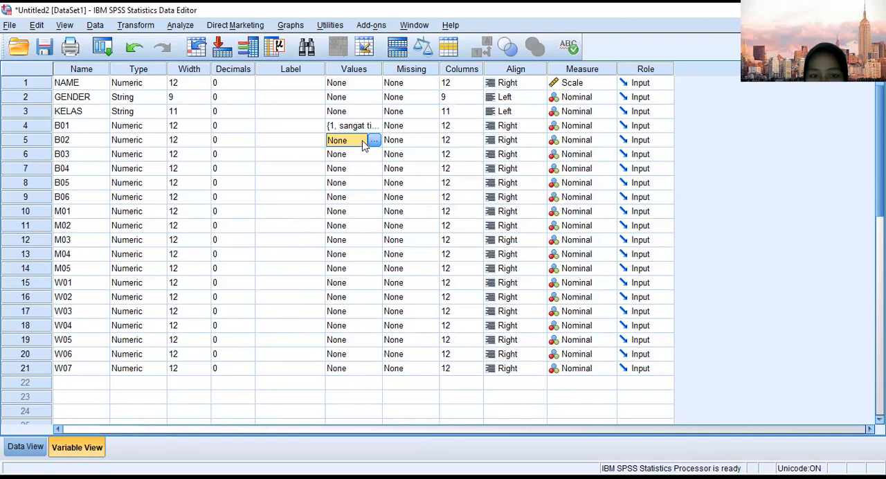
# Paste the copied value labels into variable B02 and check its label list.
pyautogui.rightClick(364, 146)
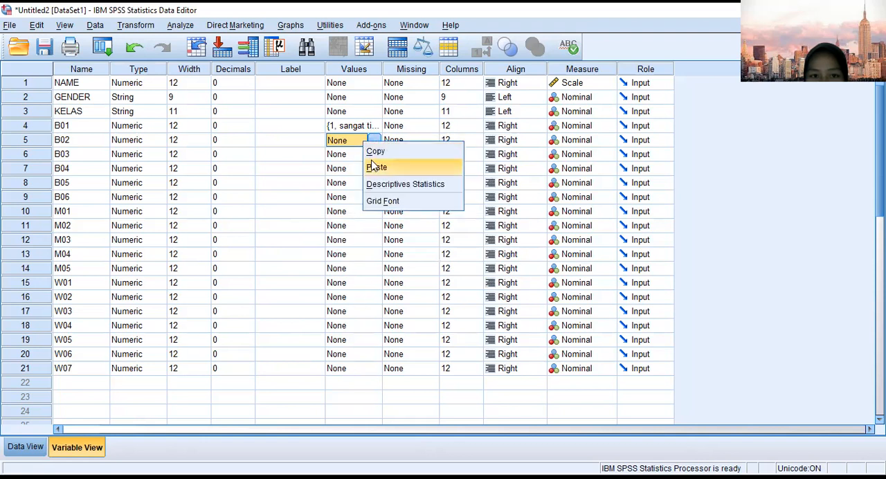
pyautogui.click(376, 167)
pyautogui.click(375, 140)
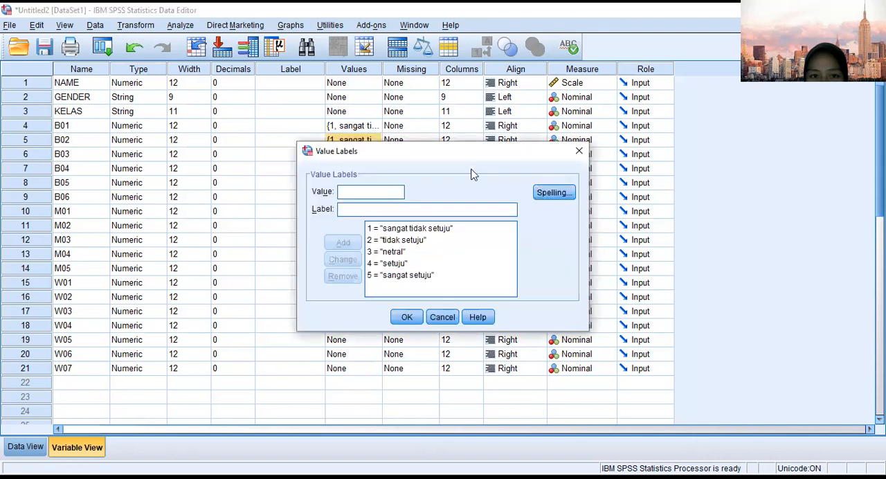
pyautogui.click(579, 150)
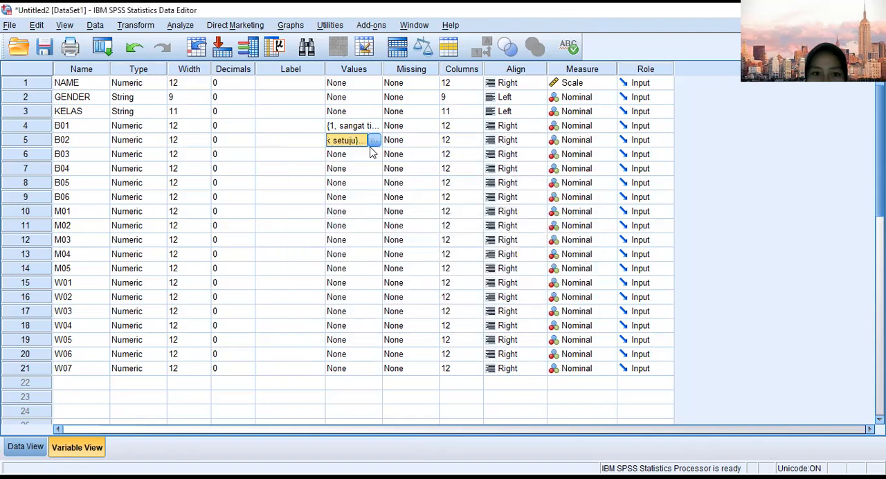
# Paste the copied value labels into all variables from B02 to W07.
pyautogui.moveTo(371, 145); pyautogui.dragTo(373, 372)
pyautogui.rightClick(345, 251)
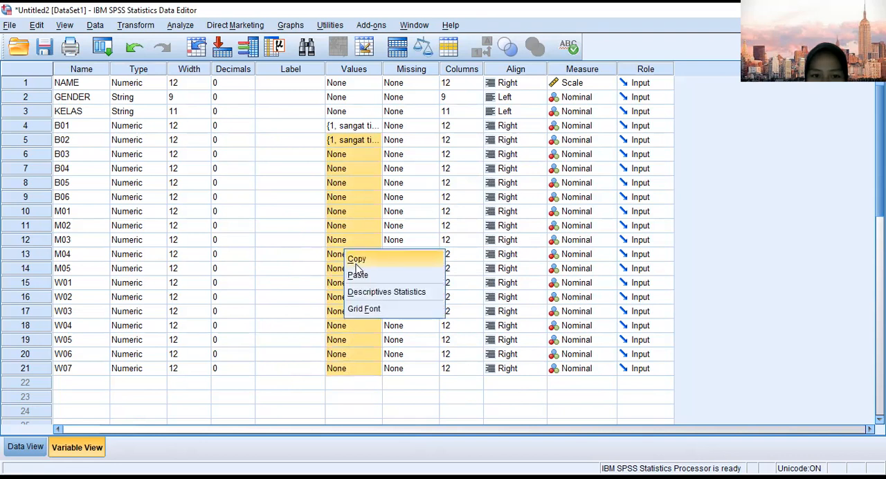
pyautogui.click(357, 275)
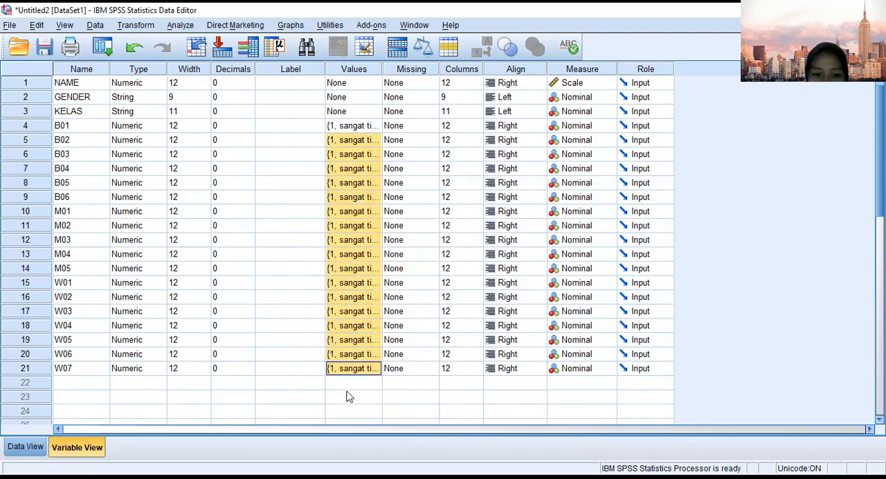
pyautogui.click(353, 102)
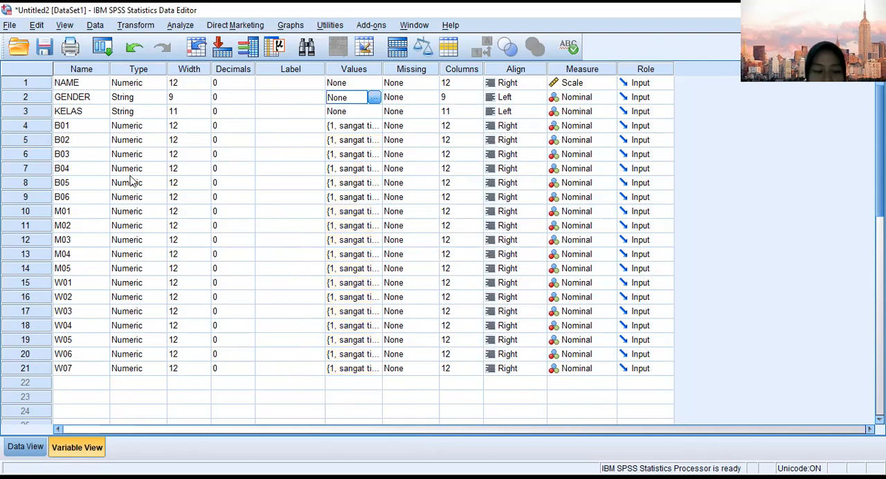
# Set up a Frequencies analysis in the data view with every variable except NAME as an analysis variable.
pyautogui.click(30, 448)
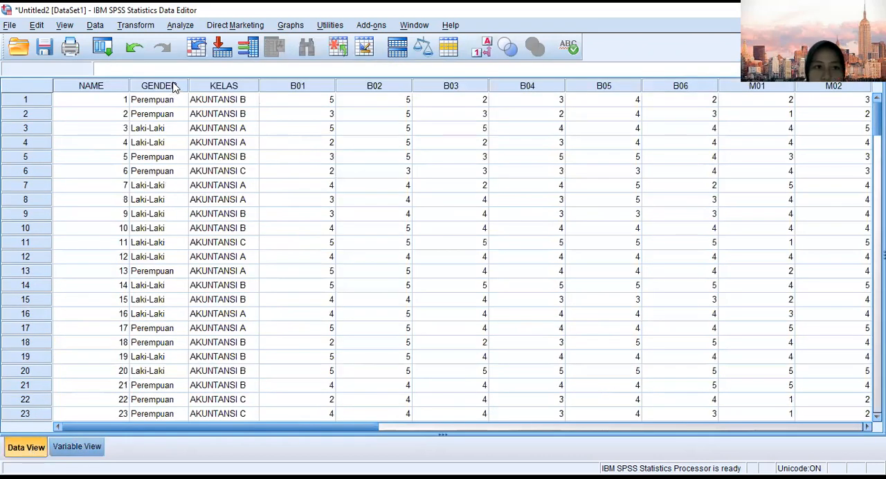
pyautogui.click(181, 26)
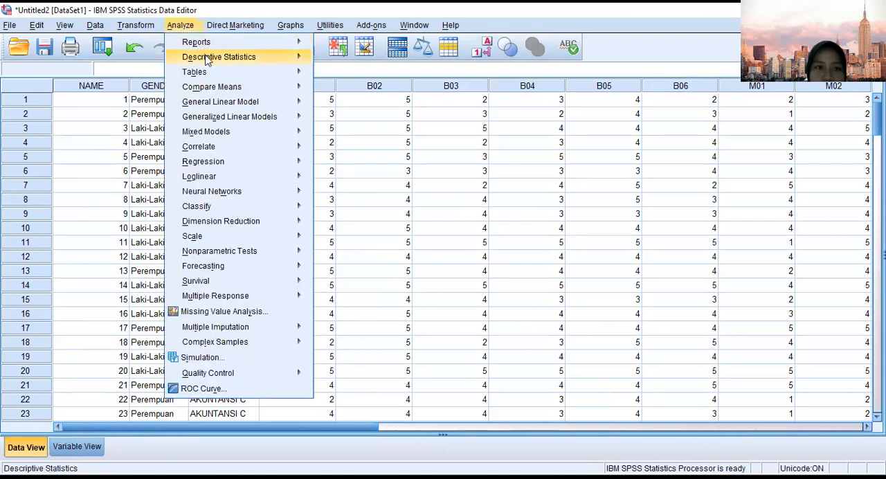
pyautogui.moveTo(210, 59)
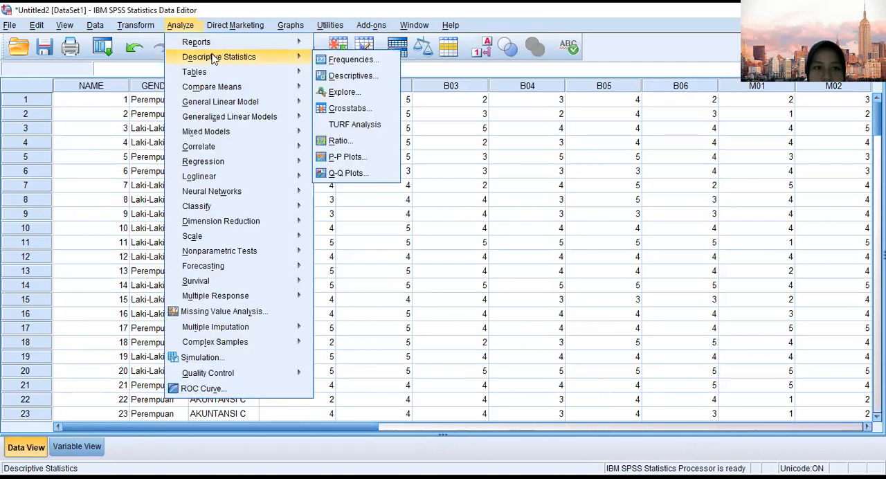
pyautogui.click(335, 59)
pyautogui.click(338, 62)
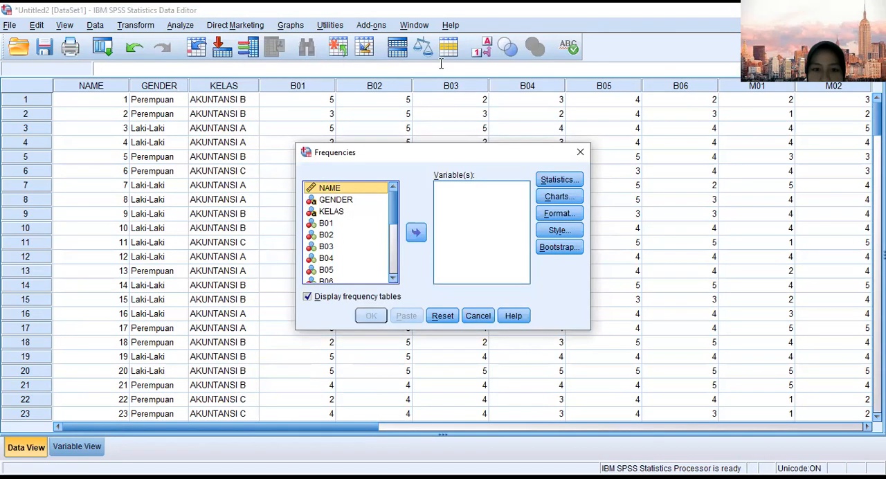
pyautogui.click(369, 202)
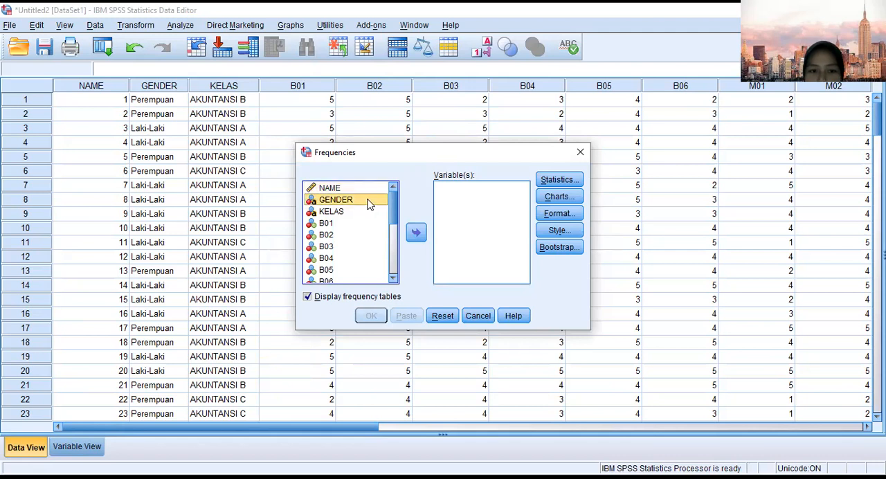
pyautogui.hotkey('ctrl', 'a')
pyautogui.click(416, 232)
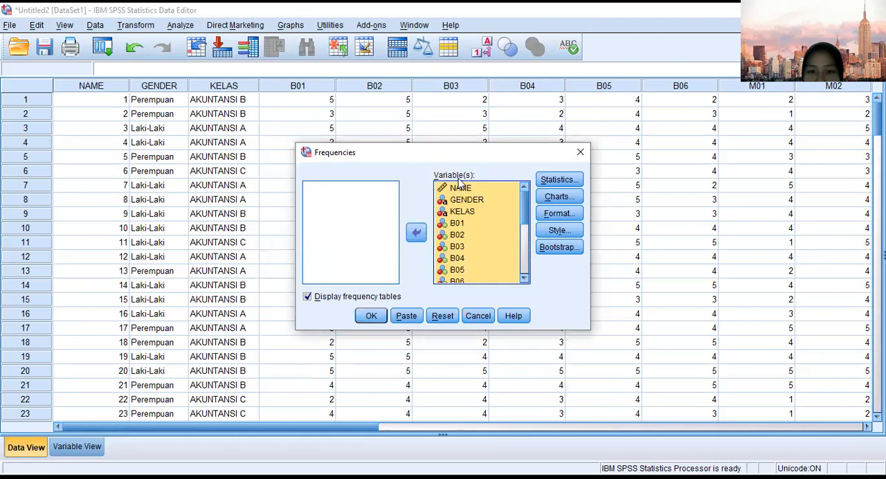
pyautogui.click(461, 189)
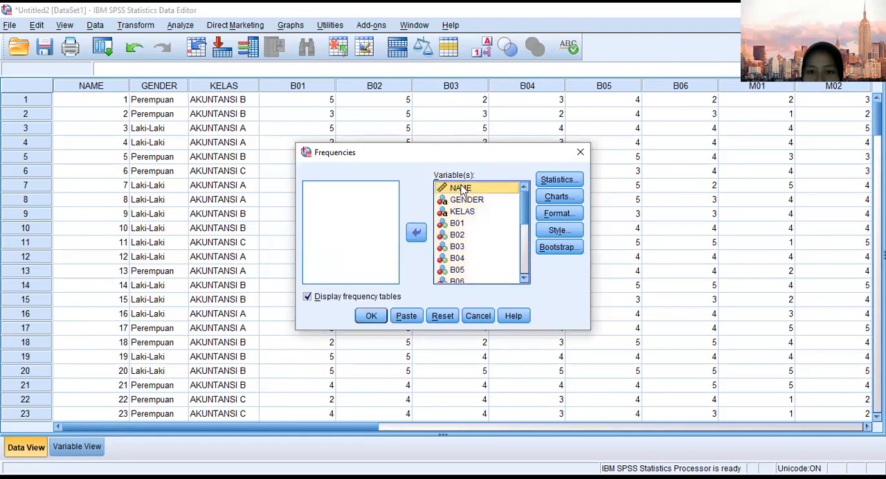
pyautogui.moveTo(461, 189); pyautogui.dragTo(357, 199)
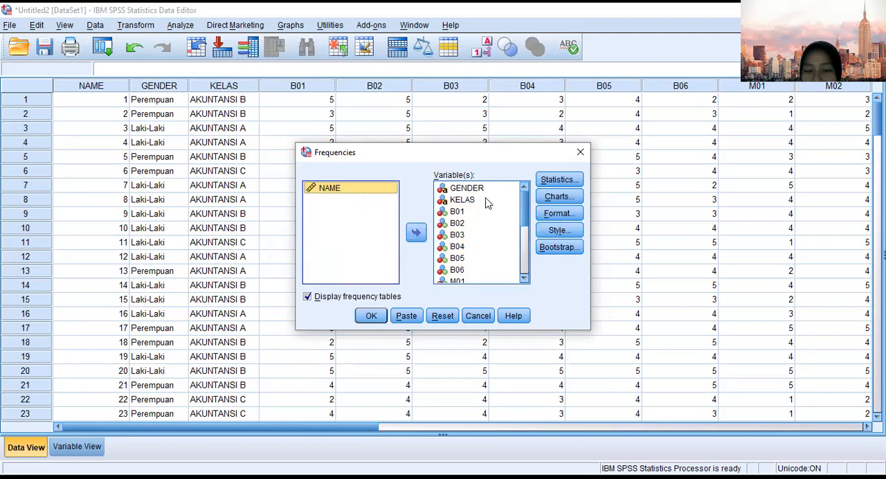
# Request the mean, median, mode, sum, standard deviation, variance, minimum and maximum, and run the Frequencies analysis.
pyautogui.click(566, 180)
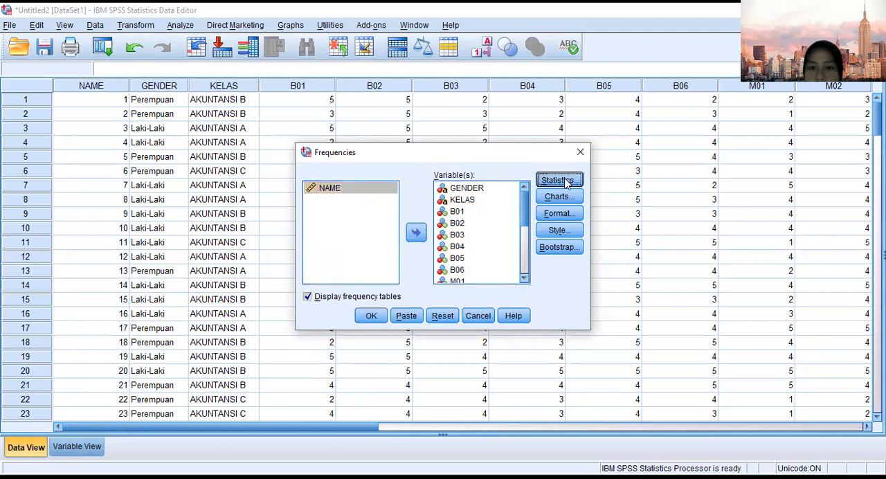
pyautogui.click(478, 154)
pyautogui.click(479, 168)
pyautogui.click(478, 183)
pyautogui.click(477, 197)
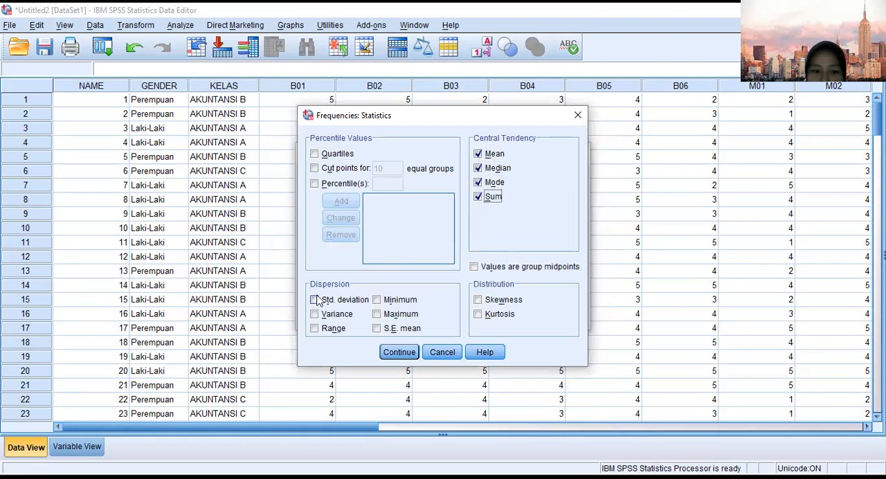
pyautogui.click(314, 300)
pyautogui.click(315, 314)
pyautogui.click(376, 300)
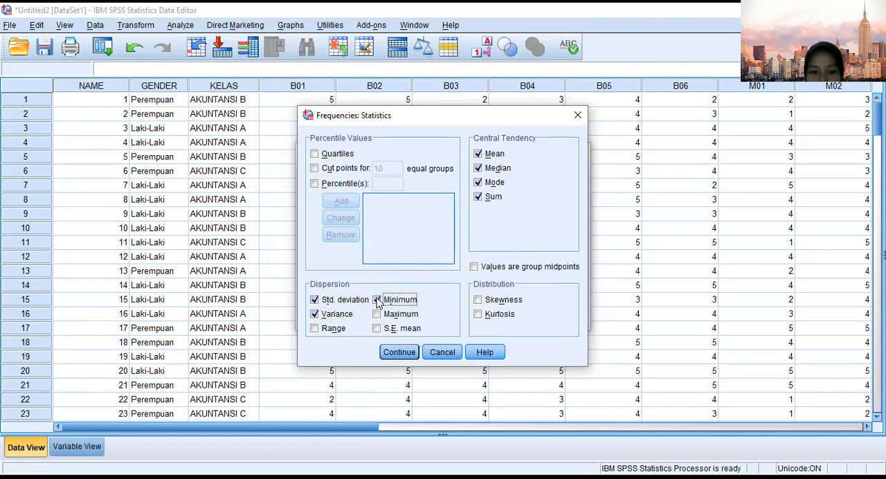
pyautogui.click(377, 314)
pyautogui.click(405, 353)
pyautogui.click(368, 319)
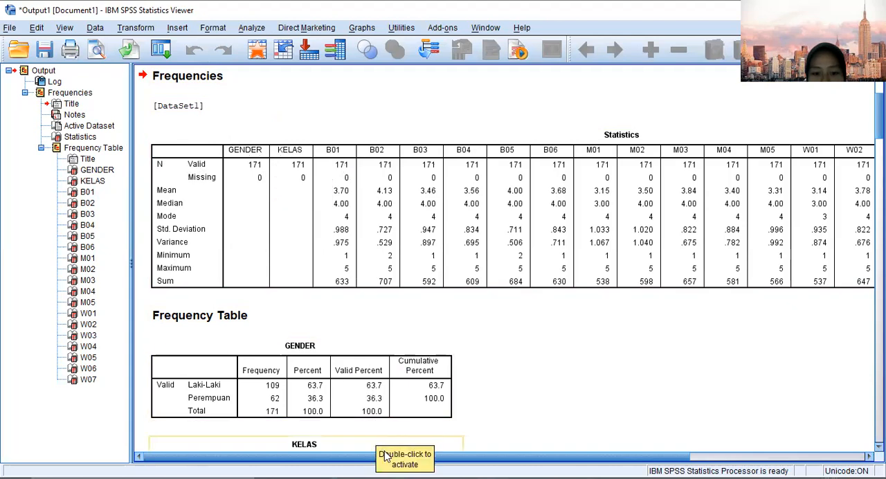
# Examine the Statistics table across all variables and the frequency tables from GENDER to W07 in the output.
pyautogui.moveTo(438, 457); pyautogui.dragTo(618, 457)
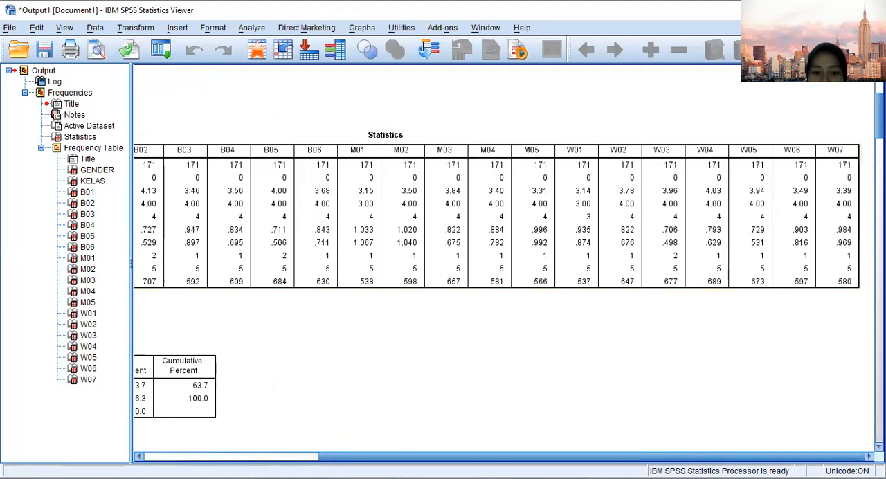
pyautogui.moveTo(390, 459); pyautogui.dragTo(188, 457)
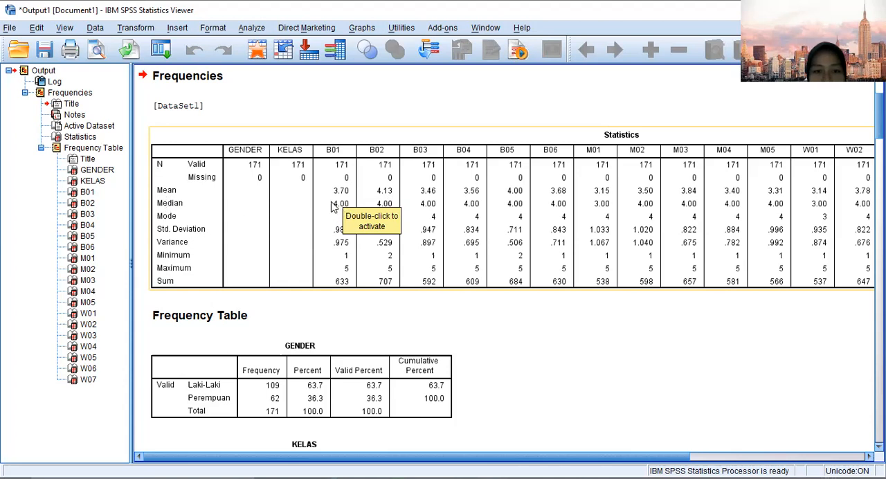
pyautogui.click(220, 232)
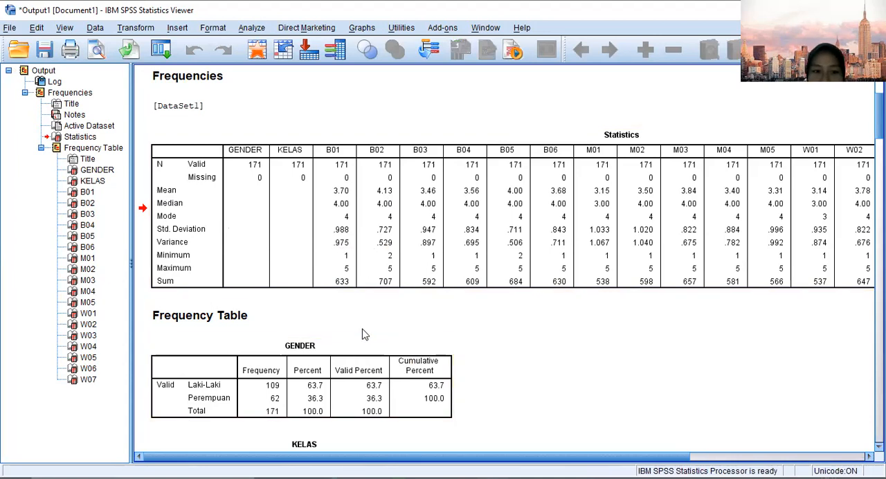
pyautogui.scroll(-5, 307, 332)
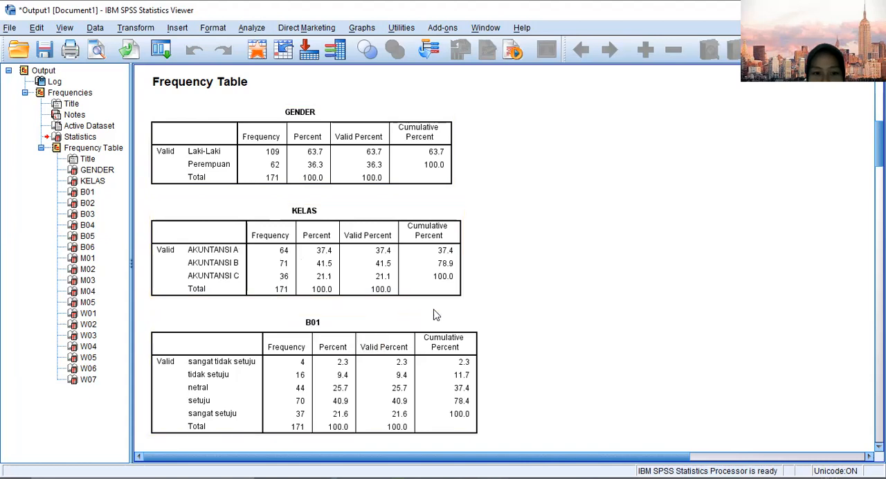
pyautogui.scroll(-2, 555, 292)
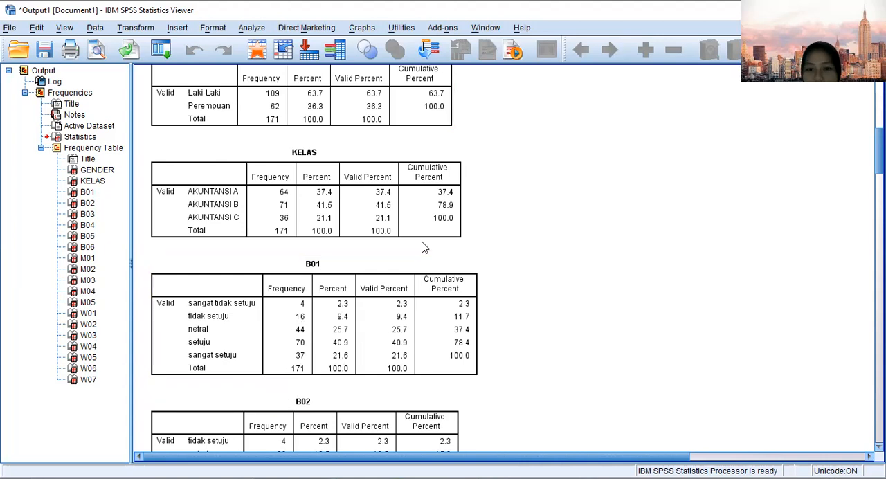
pyautogui.scroll(-15, 424, 247)
pyautogui.scroll(-20, 423, 247)
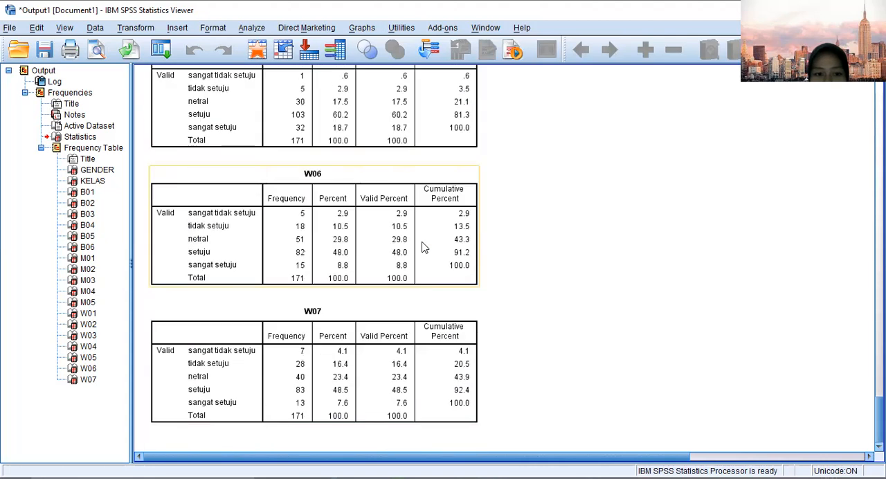
pyautogui.scroll(13, 387, 301)
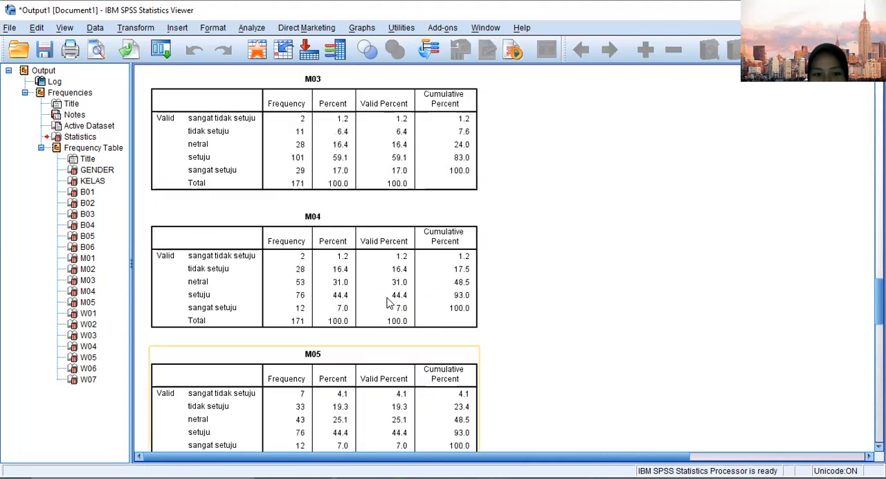
pyautogui.scroll(20, 387, 301)
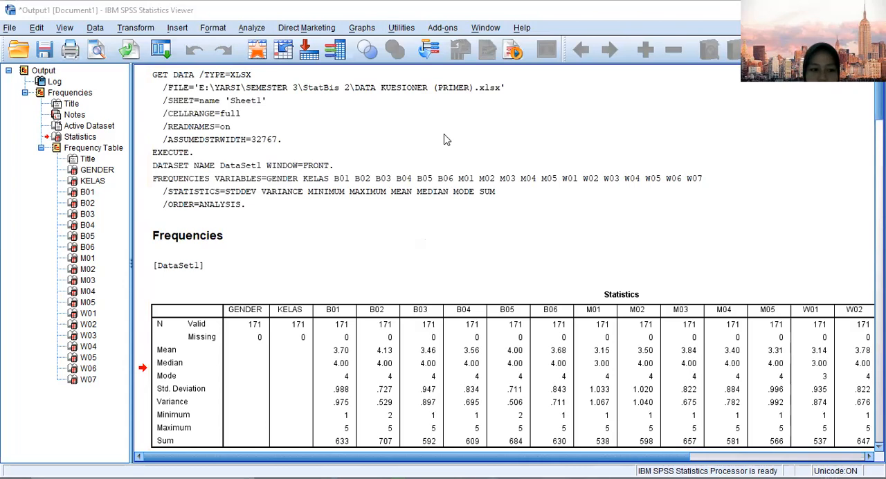
# Switch to the PowerPoint presentation to read the "Uji Kualitas Data" slide on validity and reliability testing.
pyautogui.hotkey('alt', 'Tab')
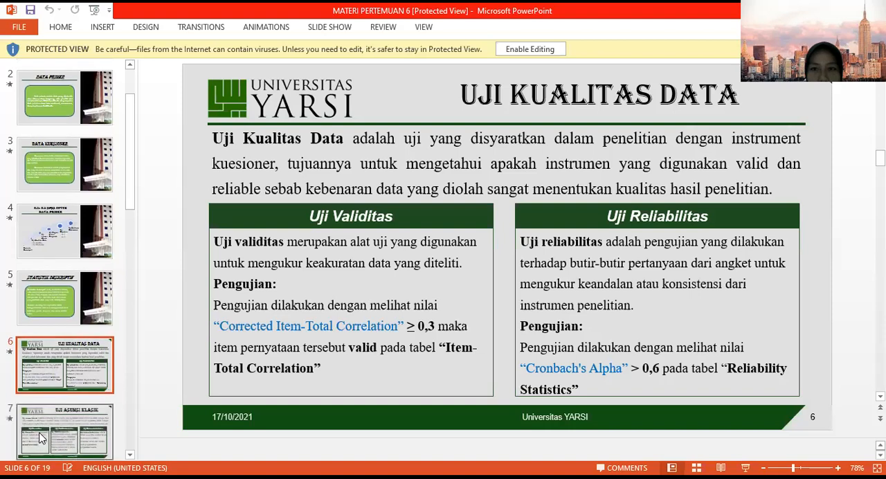
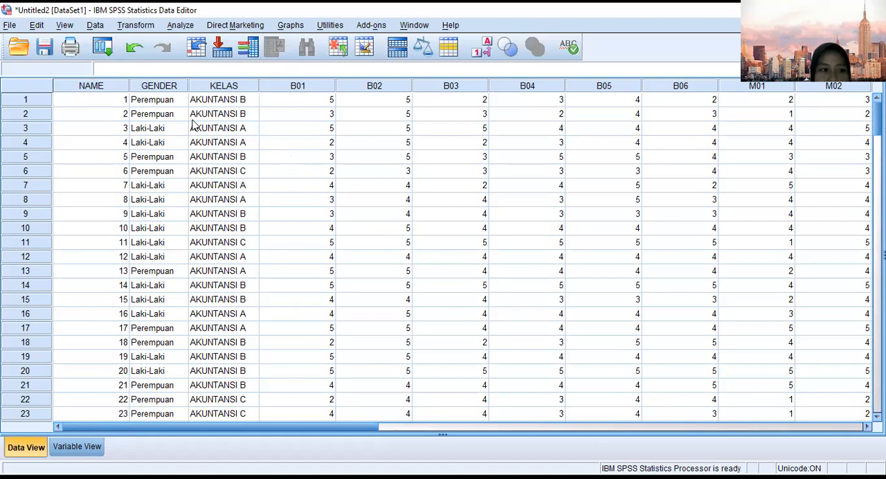
# Start a Compute Variable transformation with total_B as the target variable.
pyautogui.click(137, 27)
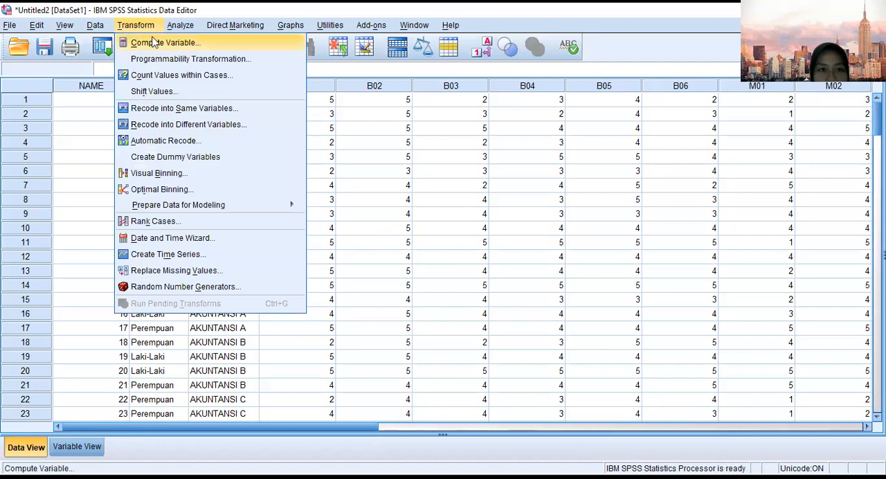
pyautogui.click(153, 43)
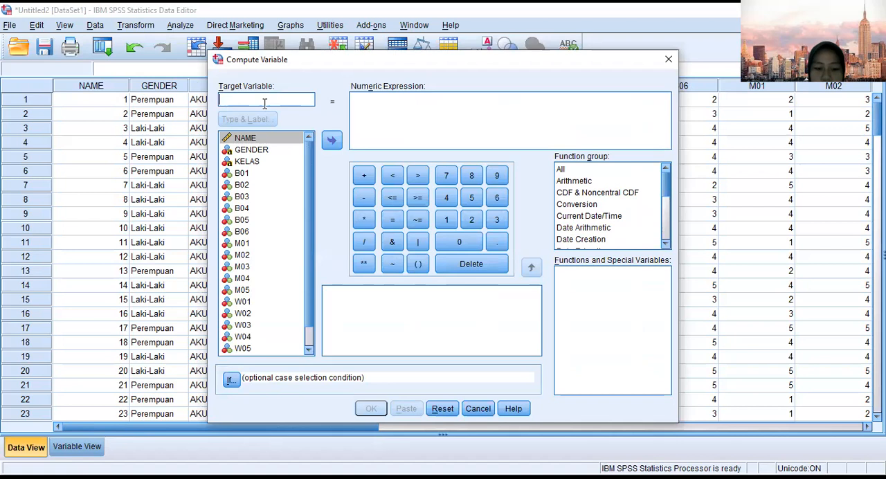
pyautogui.write('total_B')
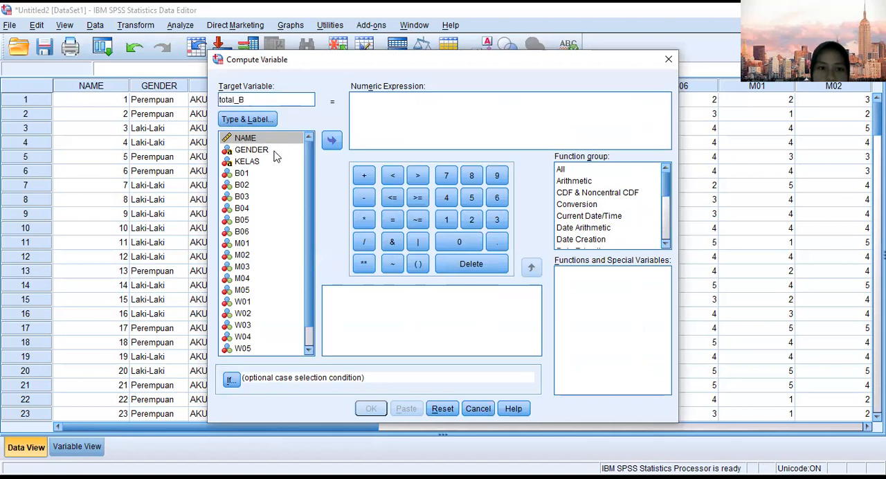
# Define the total_B expression as B01 + B02 + B03 + B04 + B05 + B06 and run the computation.
pyautogui.click(383, 97)
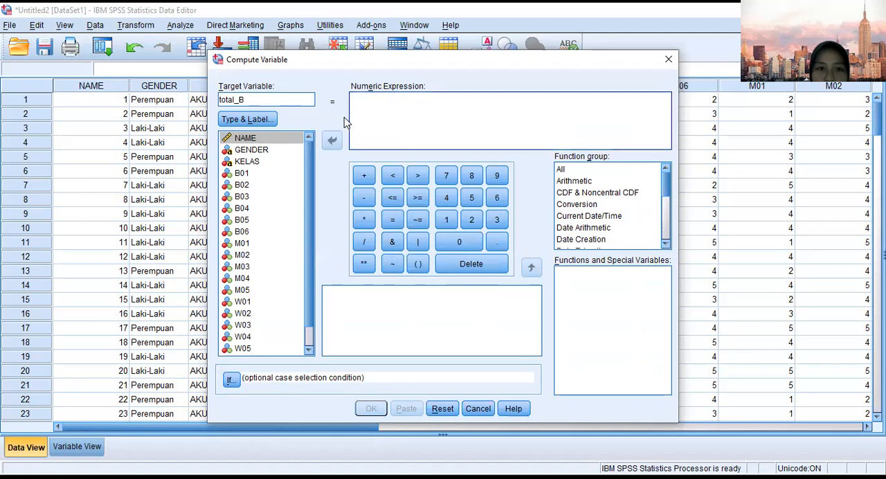
pyautogui.click(277, 177)
pyautogui.moveTo(277, 175); pyautogui.dragTo(392, 109)
pyautogui.click(364, 176)
pyautogui.moveTo(277, 184); pyautogui.dragTo(375, 124)
pyautogui.click(363, 175)
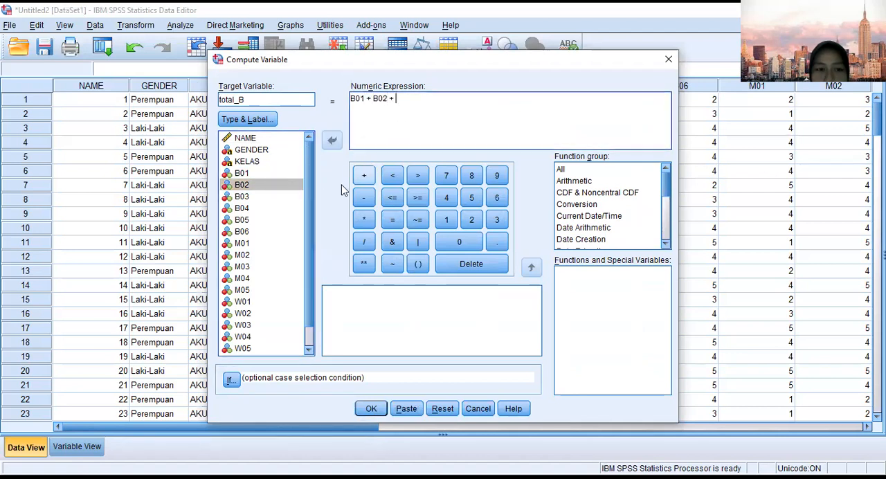
pyautogui.moveTo(277, 197); pyautogui.dragTo(404, 116)
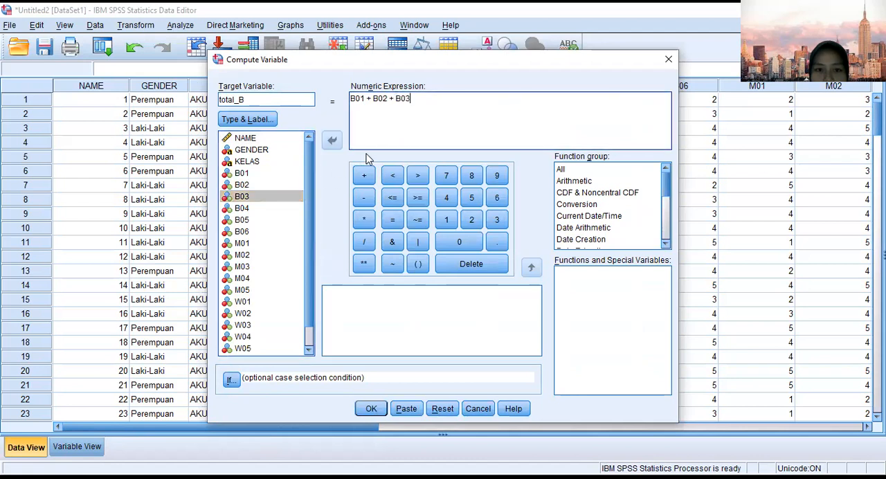
pyautogui.click(363, 176)
pyautogui.moveTo(289, 207); pyautogui.dragTo(425, 136)
pyautogui.click(364, 176)
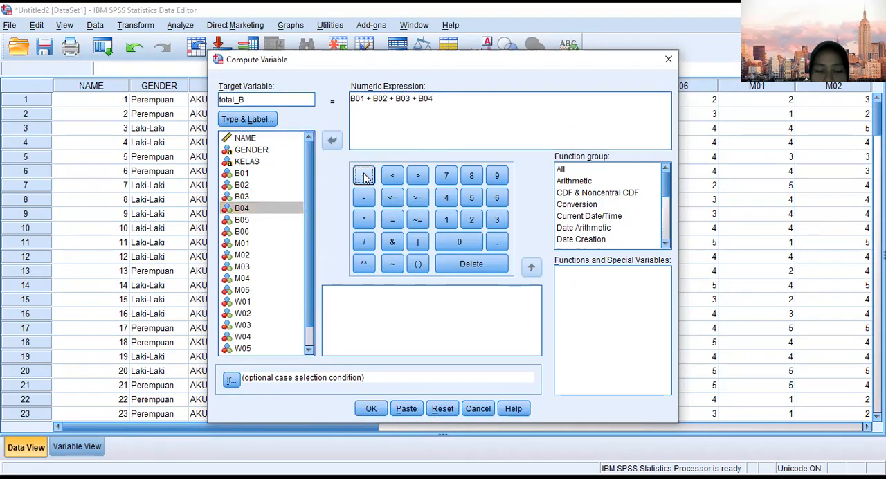
pyautogui.moveTo(275, 221); pyautogui.dragTo(414, 137)
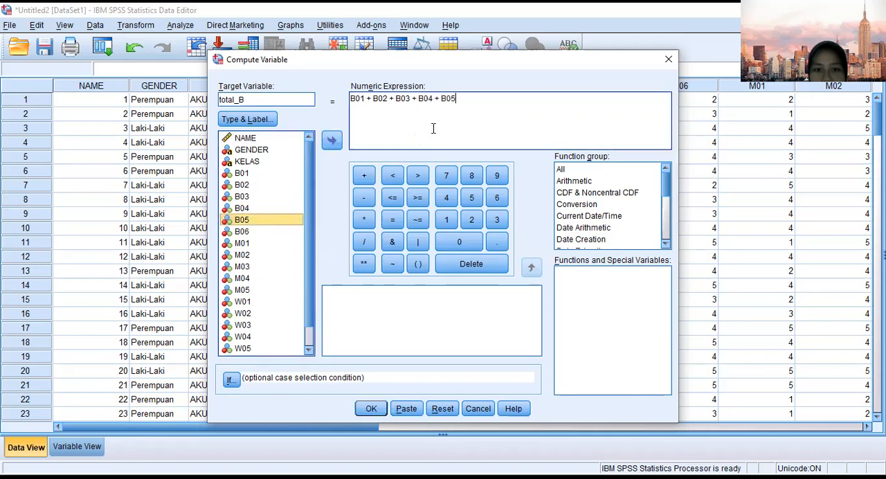
pyautogui.click(364, 176)
pyautogui.moveTo(275, 231); pyautogui.dragTo(505, 89)
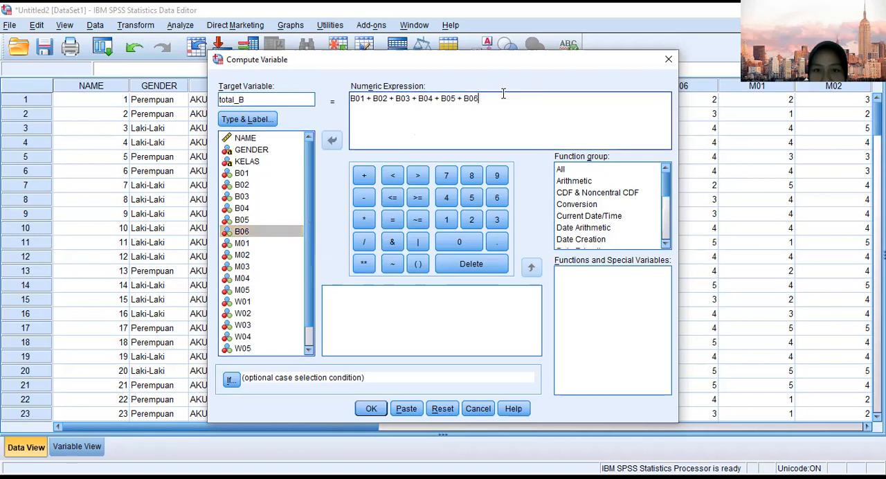
pyautogui.click(372, 409)
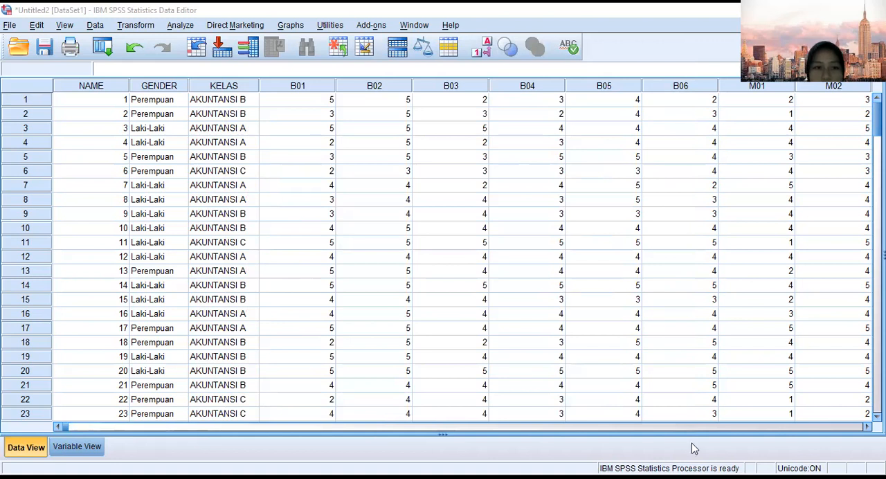
# Start another Compute Variable transformation with total_M as the target variable and clear the old B-item expression.
pyautogui.click(126, 25)
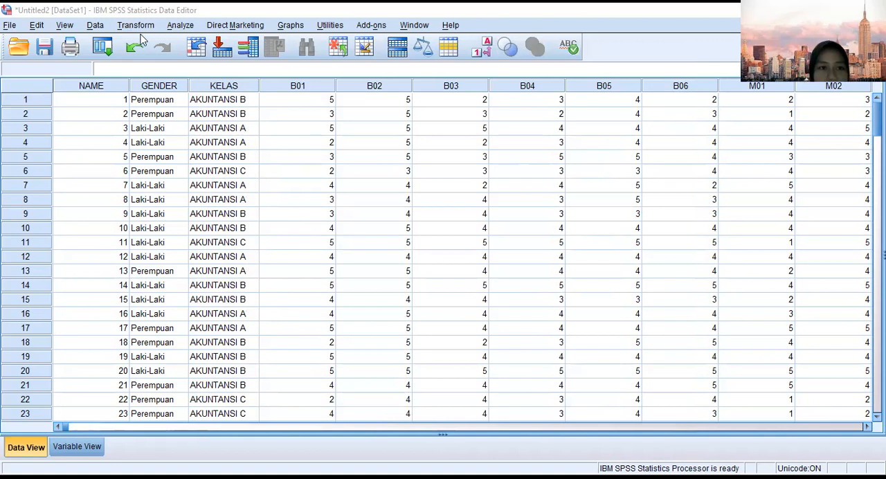
pyautogui.click(158, 43)
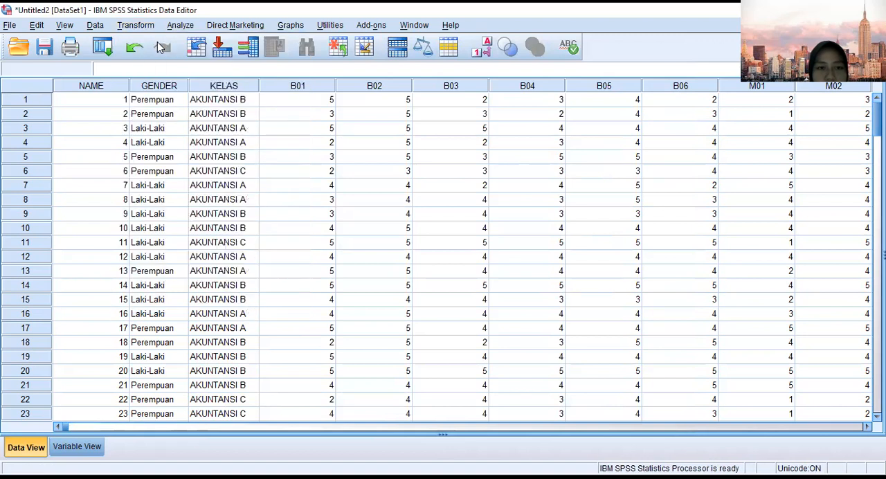
pyautogui.click(286, 98)
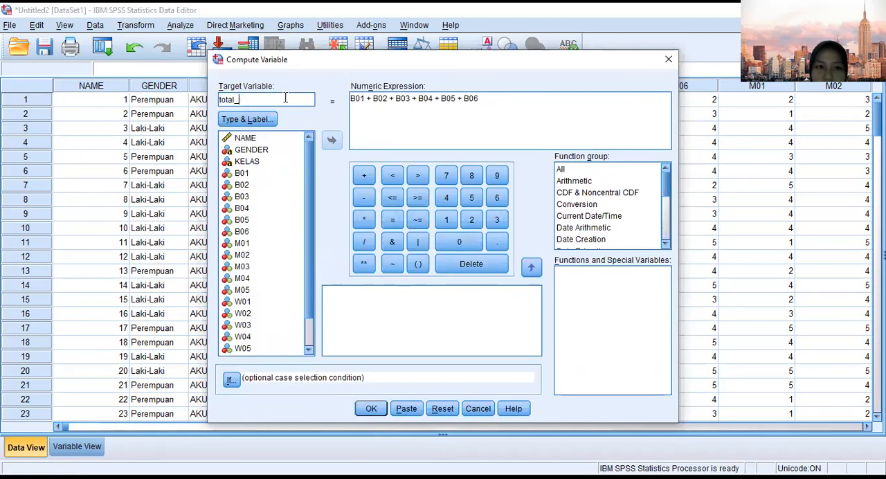
pyautogui.write('M')
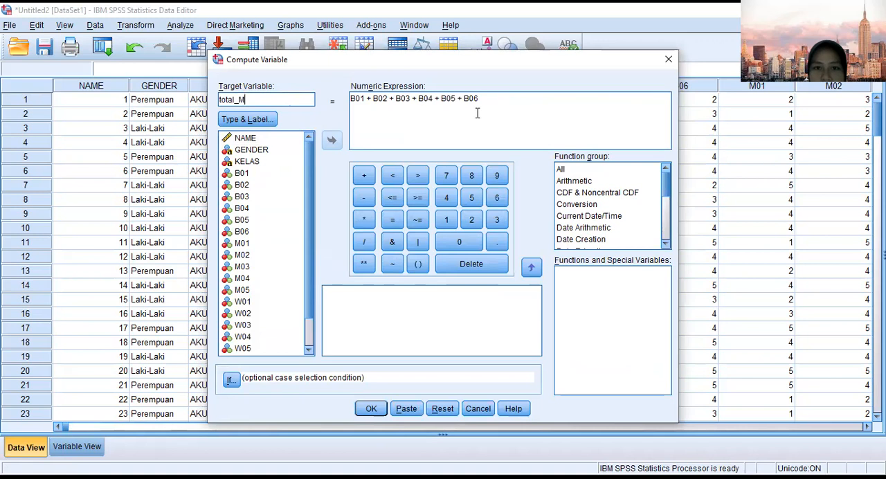
pyautogui.moveTo(482, 101); pyautogui.dragTo(343, 100)
pyautogui.press('Delete')
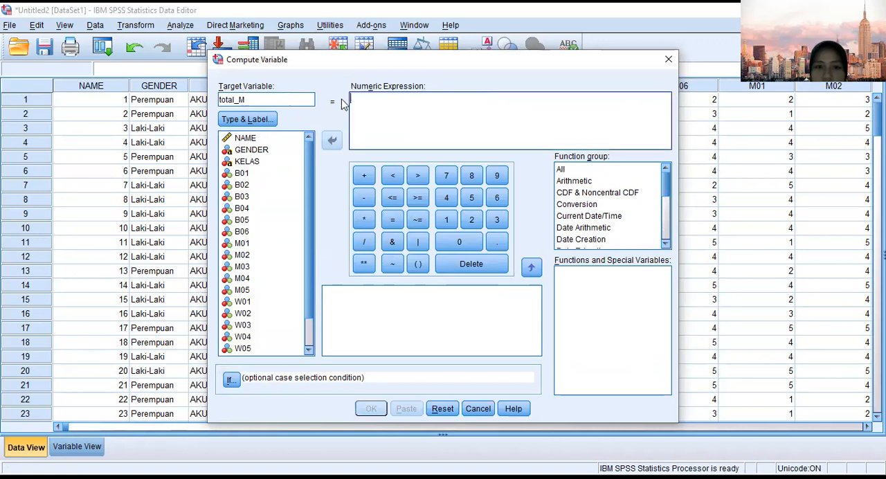
# Define the total_M expression as M01 + M02 + M03 + M04 + M05 and run the computation.
pyautogui.scroll(-1, 254, 277)
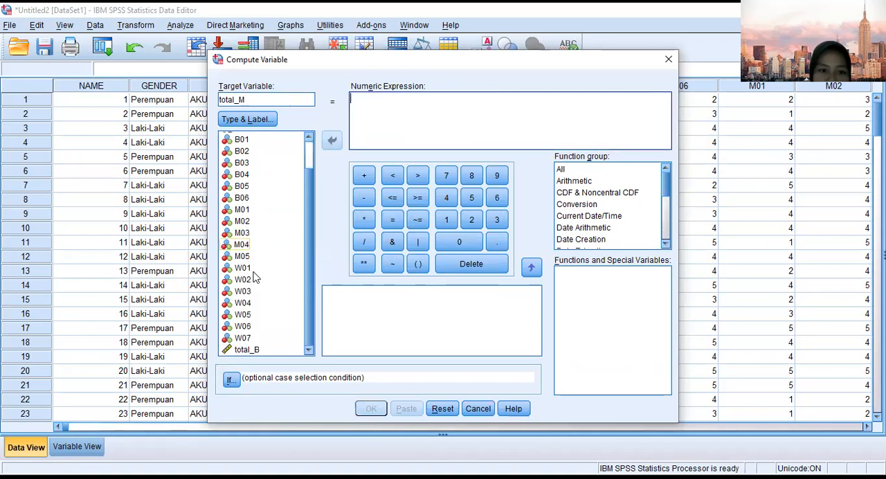
pyautogui.moveTo(247, 209); pyautogui.dragTo(372, 112)
pyautogui.click(364, 175)
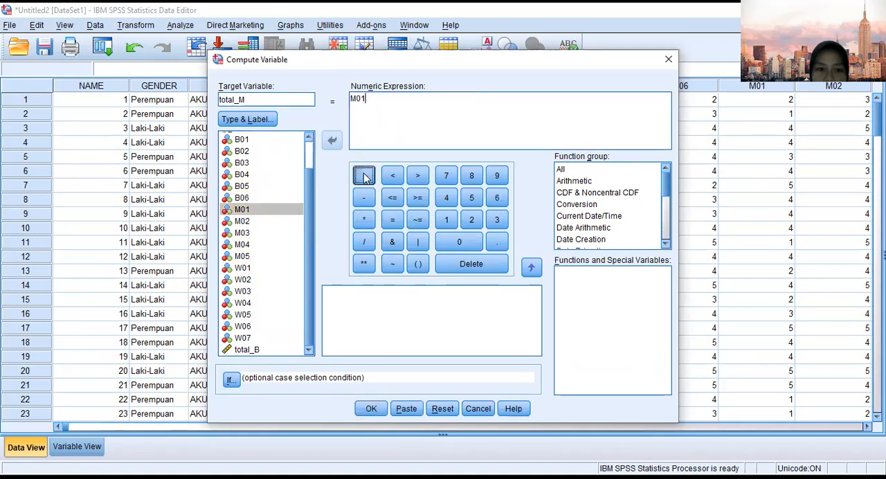
pyautogui.moveTo(287, 220); pyautogui.dragTo(411, 117)
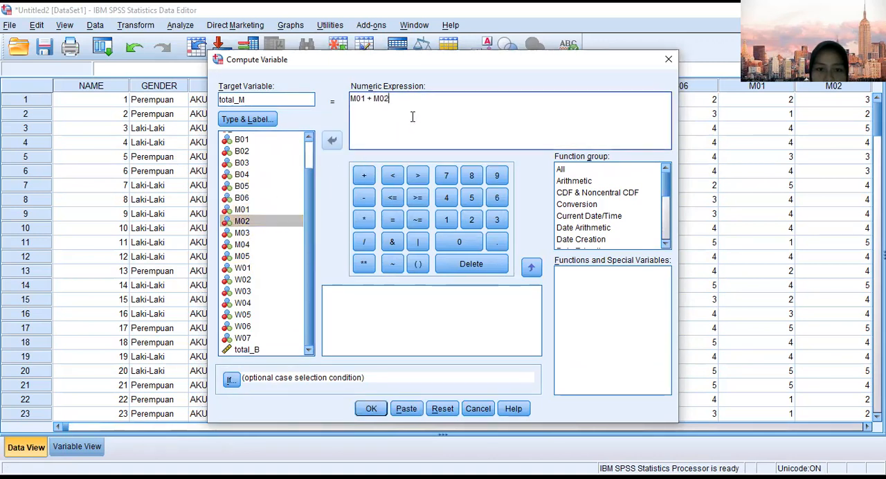
pyautogui.click(363, 176)
pyautogui.moveTo(271, 233); pyautogui.dragTo(396, 125)
pyautogui.click(362, 176)
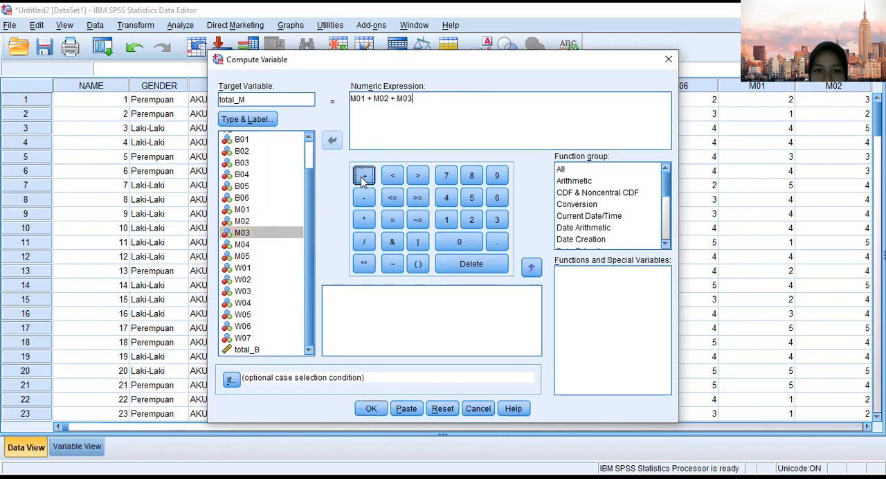
pyautogui.moveTo(271, 245); pyautogui.dragTo(417, 118)
pyautogui.click(363, 175)
pyautogui.moveTo(283, 257); pyautogui.dragTo(453, 114)
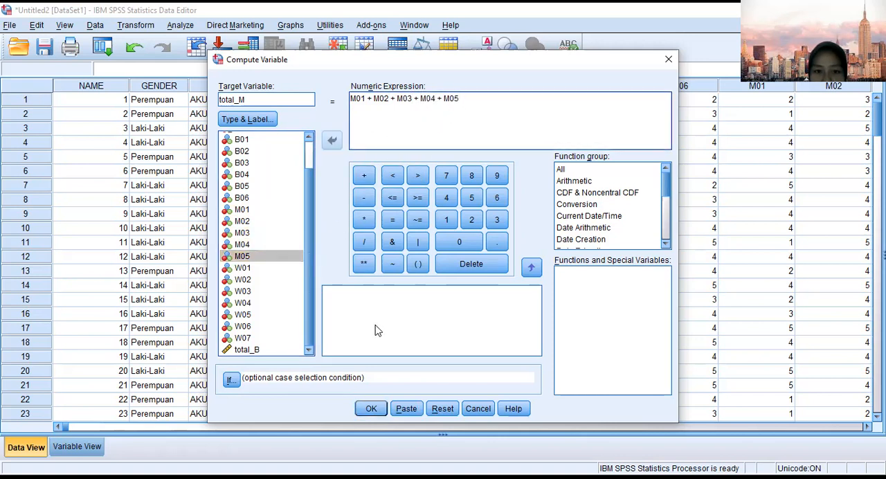
pyautogui.click(371, 410)
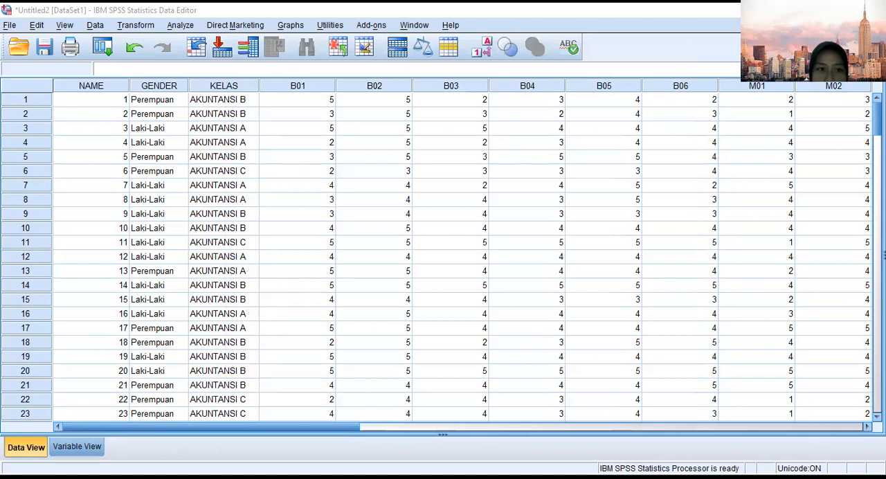
# Start a third Compute Variable transformation with total_W as the target variable and clear the old M-item expression.
pyautogui.click(136, 25)
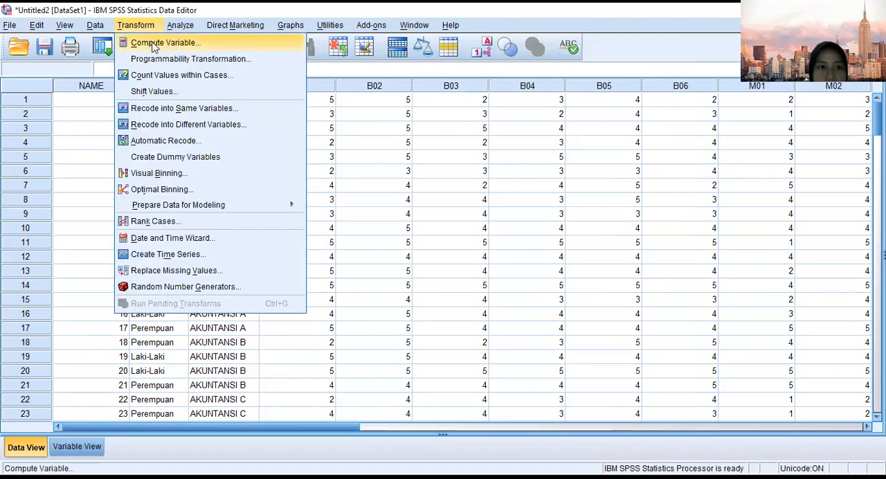
pyautogui.click(158, 43)
pyautogui.click(278, 98)
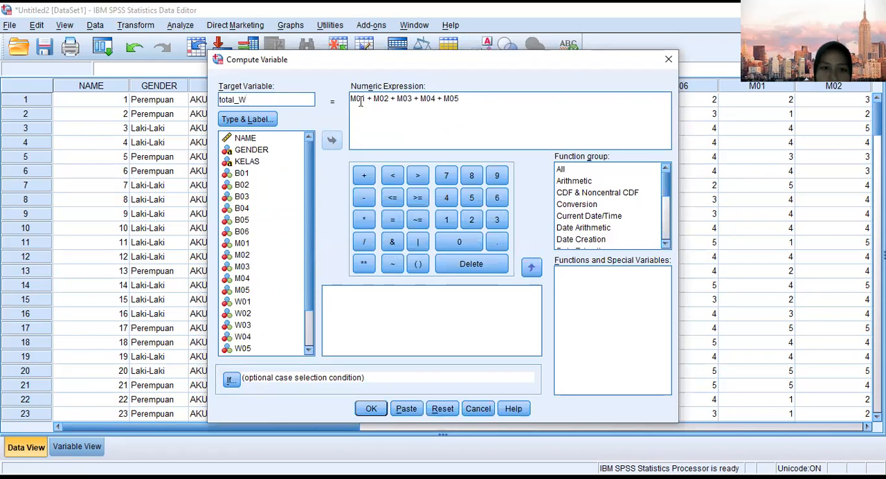
pyautogui.moveTo(459, 100); pyautogui.dragTo(351, 101)
pyautogui.press('BackSpace')
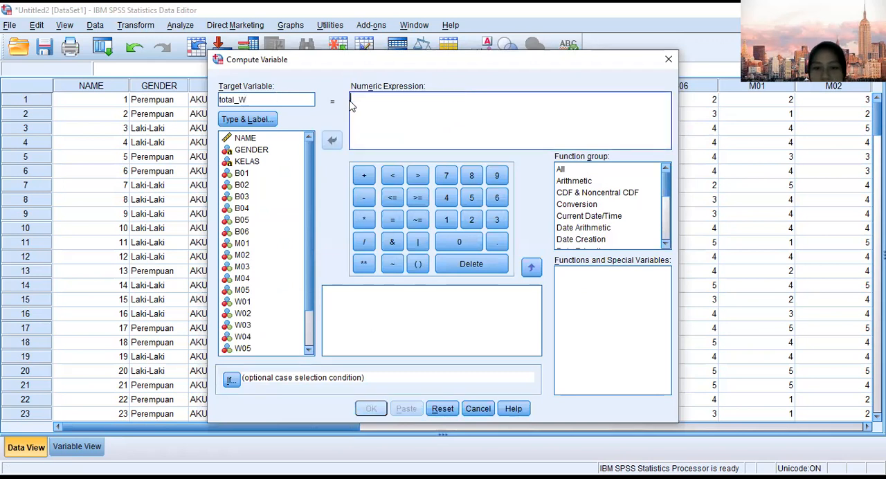
# Define the total_W expression as W01 + W02 + W03 + W04 + W05 + W06 + W07 and run the computation.
pyautogui.scroll(-2, 267, 286)
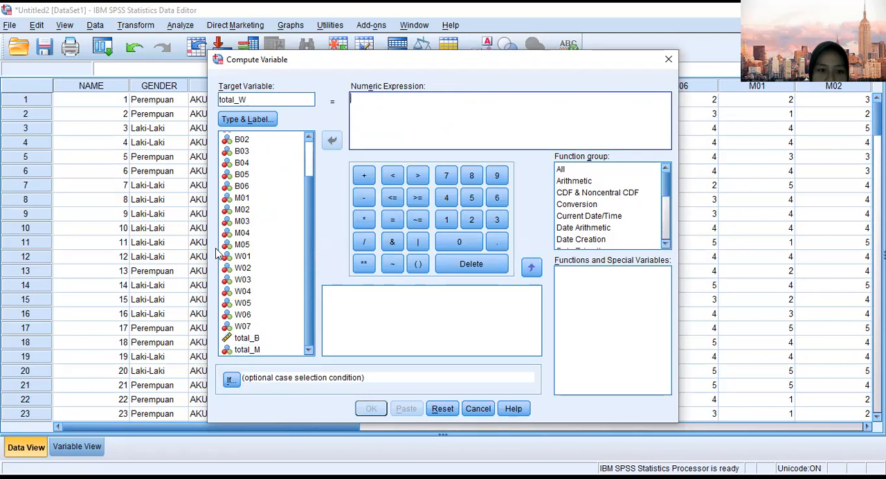
pyautogui.moveTo(246, 257); pyautogui.dragTo(368, 106)
pyautogui.click(363, 175)
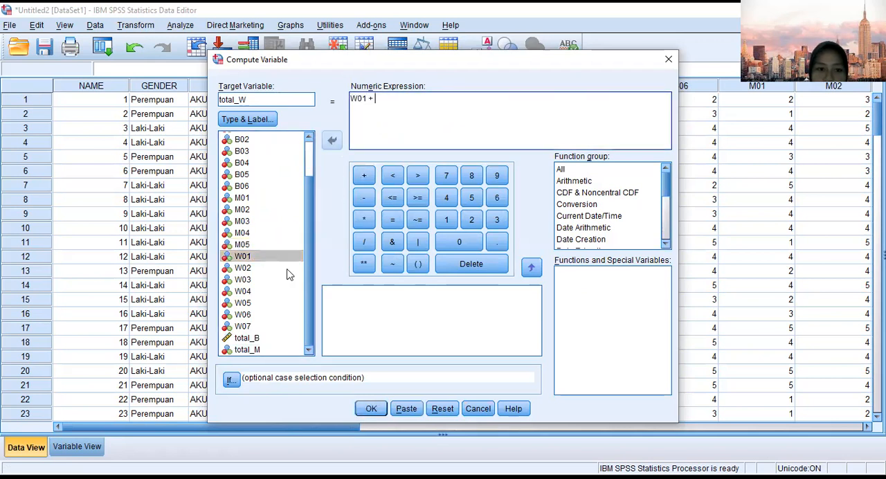
pyautogui.moveTo(248, 268); pyautogui.dragTo(391, 104)
pyautogui.click(363, 175)
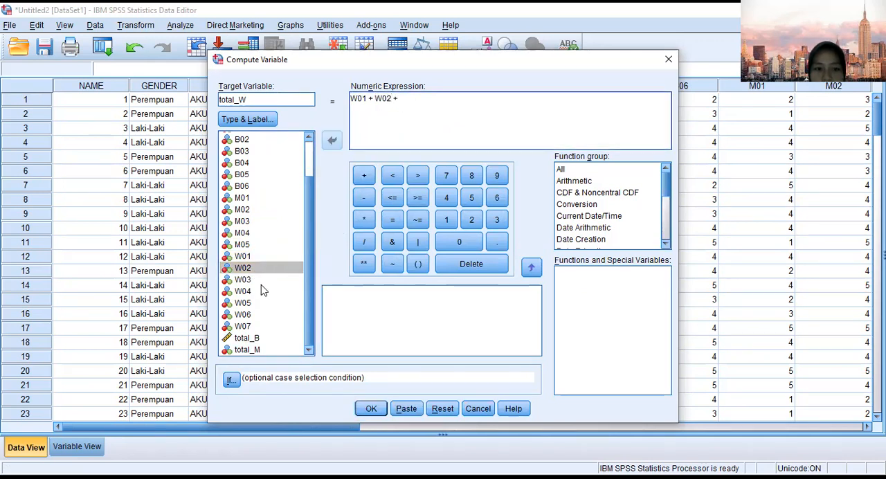
pyautogui.moveTo(256, 285); pyautogui.dragTo(404, 111)
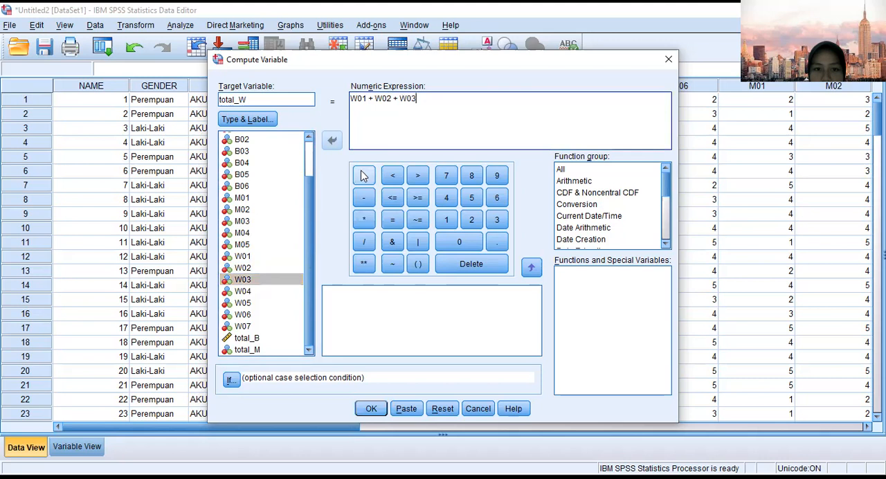
pyautogui.click(363, 176)
pyautogui.moveTo(254, 292); pyautogui.dragTo(426, 110)
pyautogui.click(363, 176)
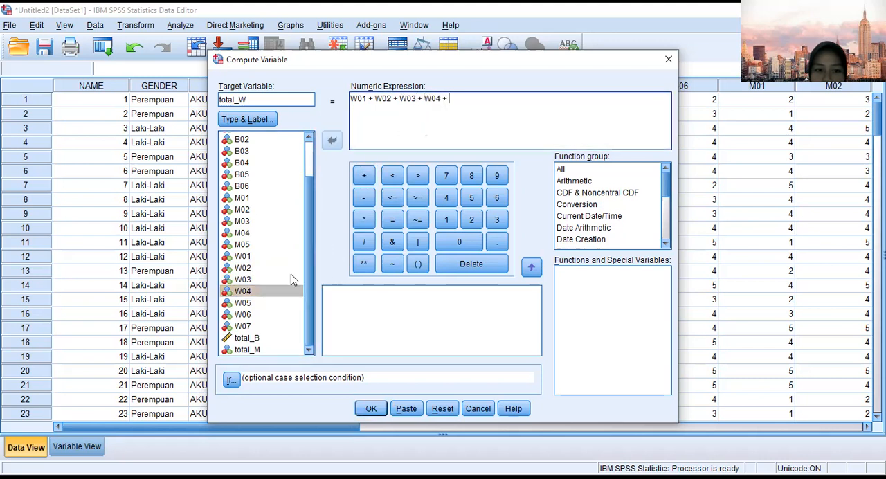
pyautogui.moveTo(262, 305); pyautogui.dragTo(464, 98)
pyautogui.click(362, 176)
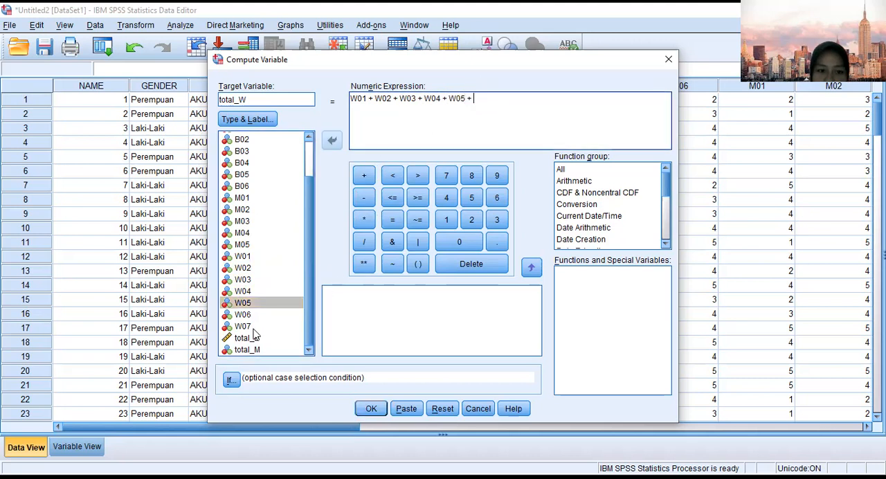
pyautogui.moveTo(249, 317); pyautogui.dragTo(477, 111)
pyautogui.click(364, 175)
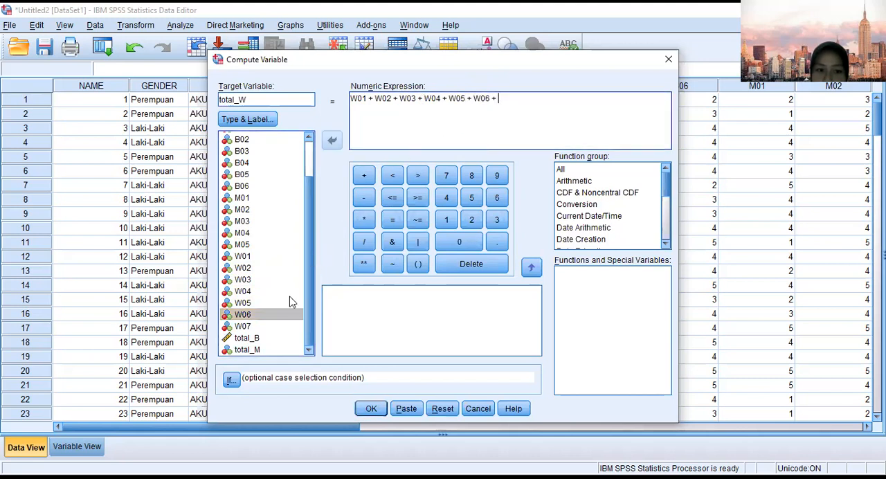
pyautogui.moveTo(262, 327); pyautogui.dragTo(516, 114)
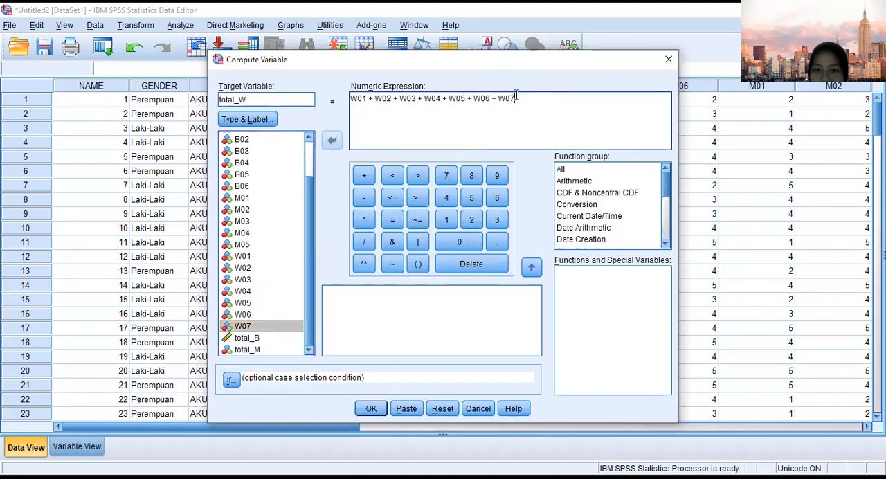
pyautogui.click(371, 409)
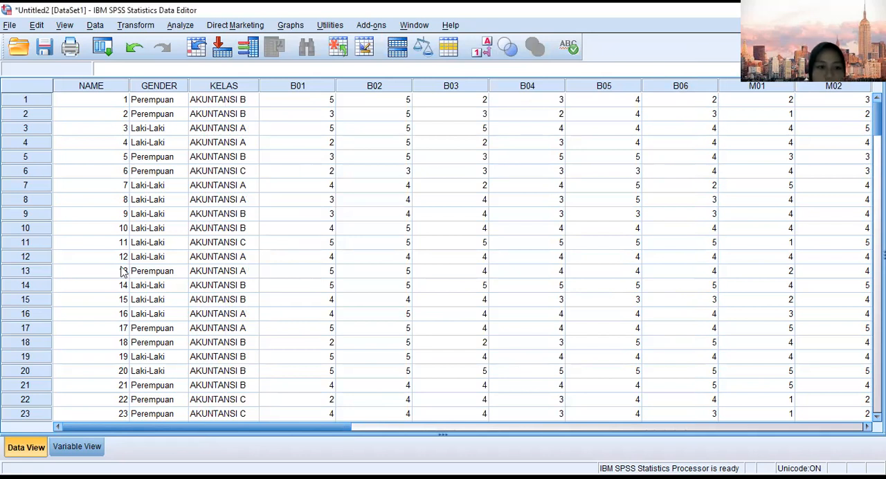
# Label the total_B variable as Kemandirian Belajar in the variable definitions.
pyautogui.click(80, 449)
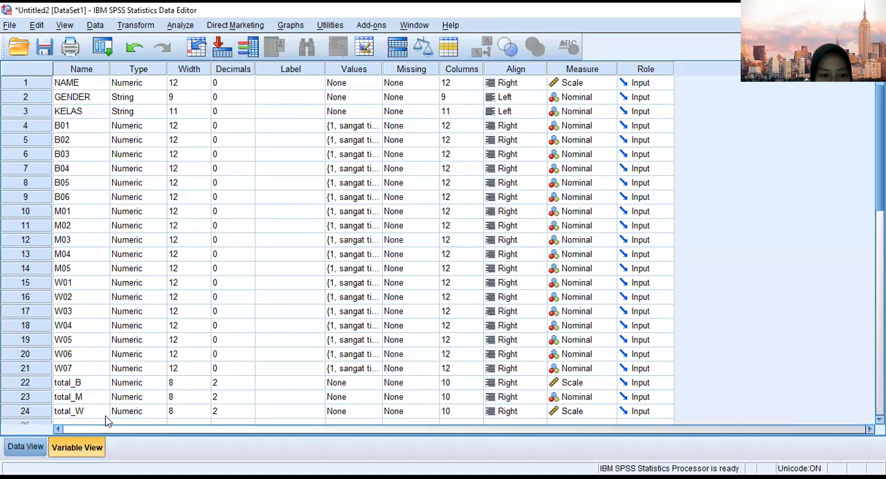
pyautogui.click(281, 383)
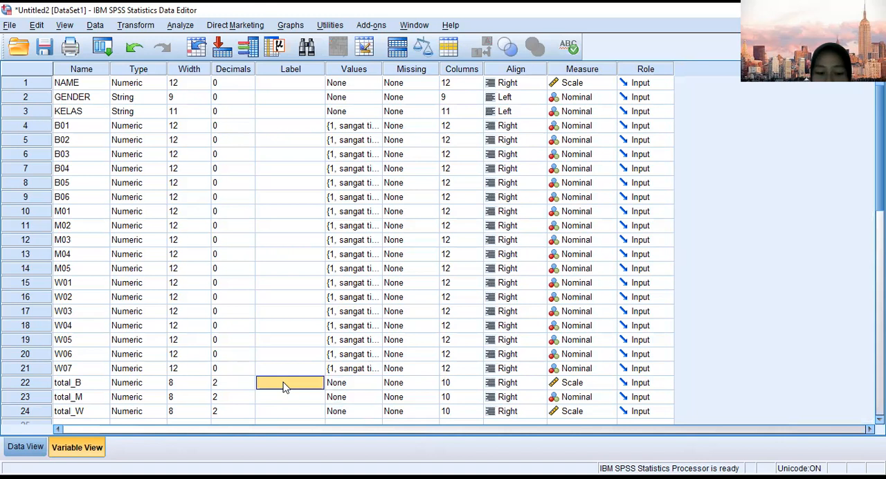
pyautogui.write('Kemandirian')
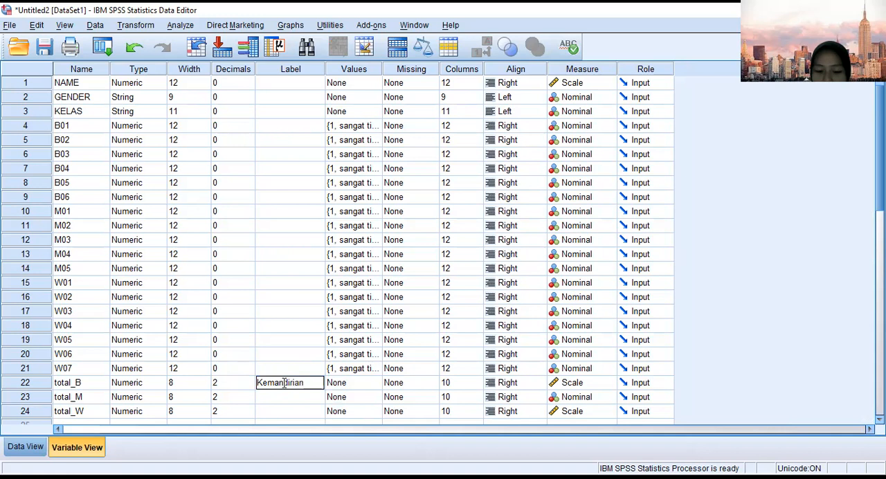
pyautogui.write(' Belajar')
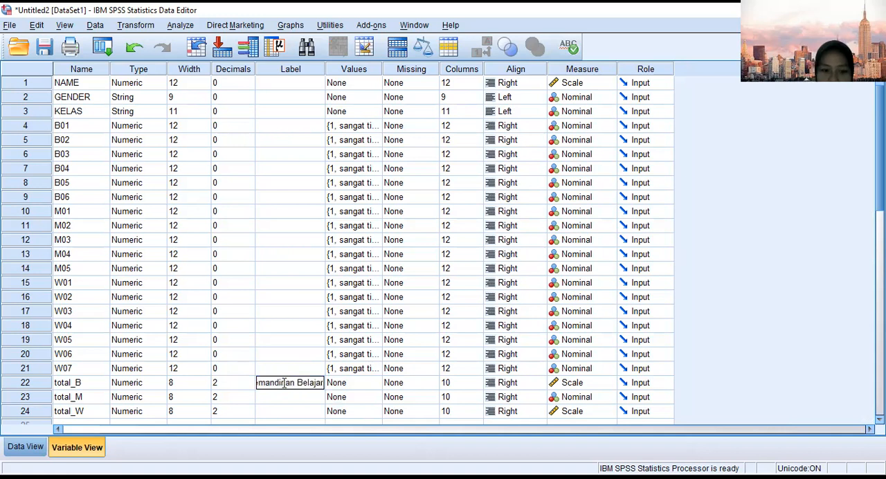
# Label total_M as Motivasi Berprestasi and total_W as Prestasi Praktikum.
pyautogui.click(289, 400)
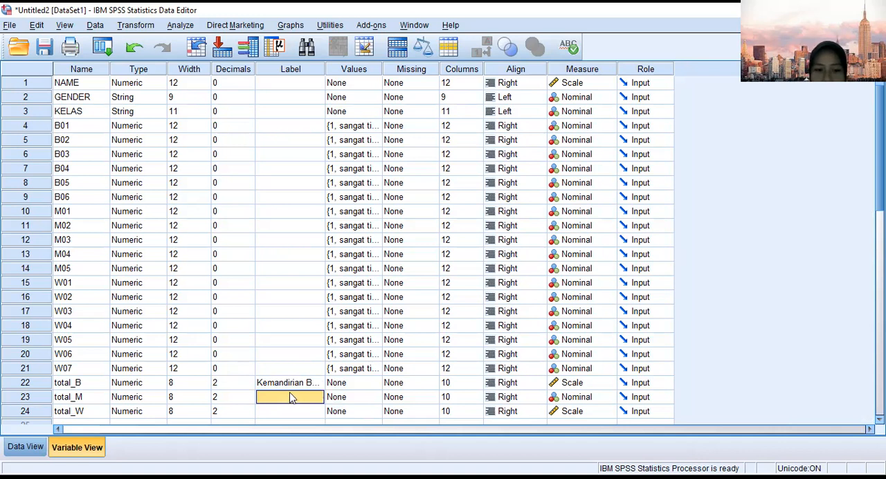
pyautogui.write('Motivasi')
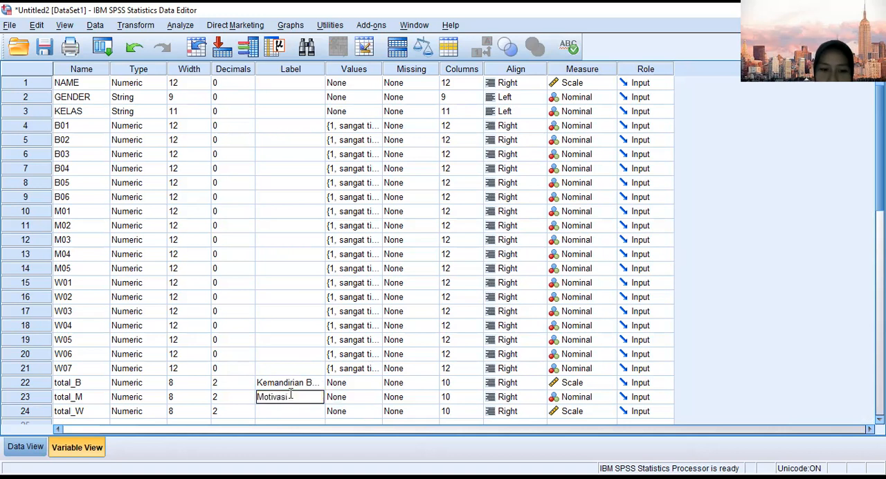
pyautogui.write(' Berprestasi')
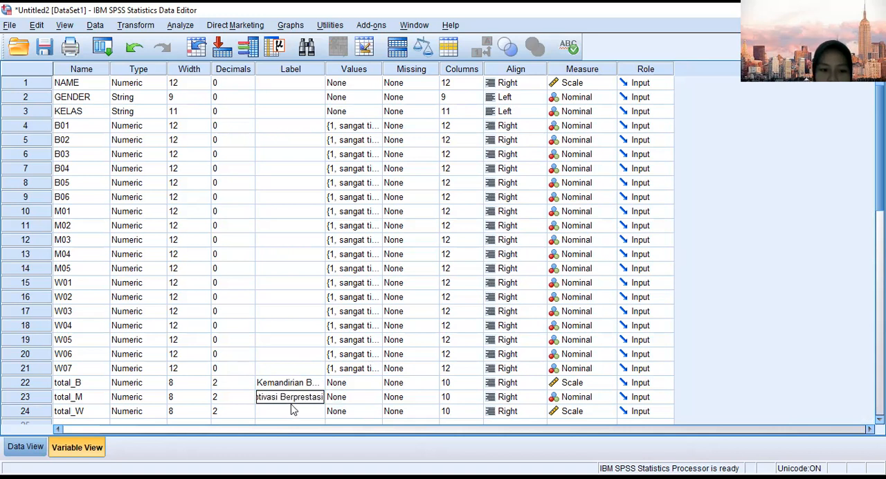
pyautogui.click(292, 413)
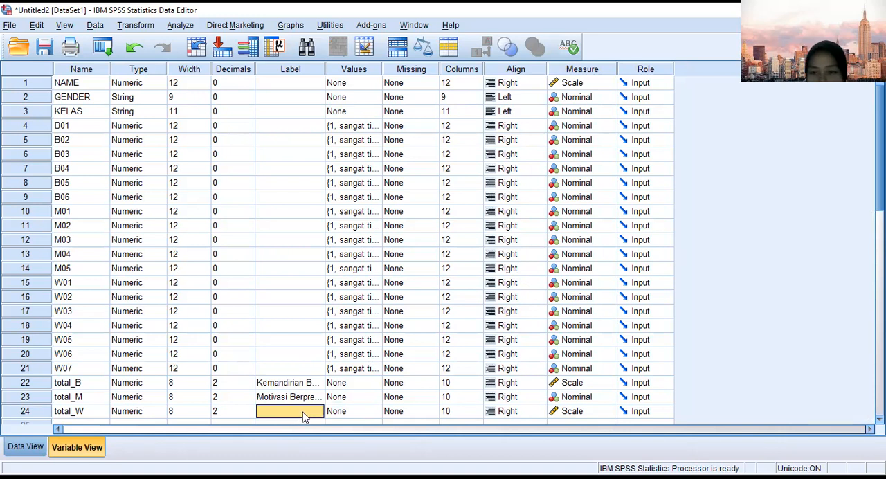
pyautogui.write('Prestasi Prak')
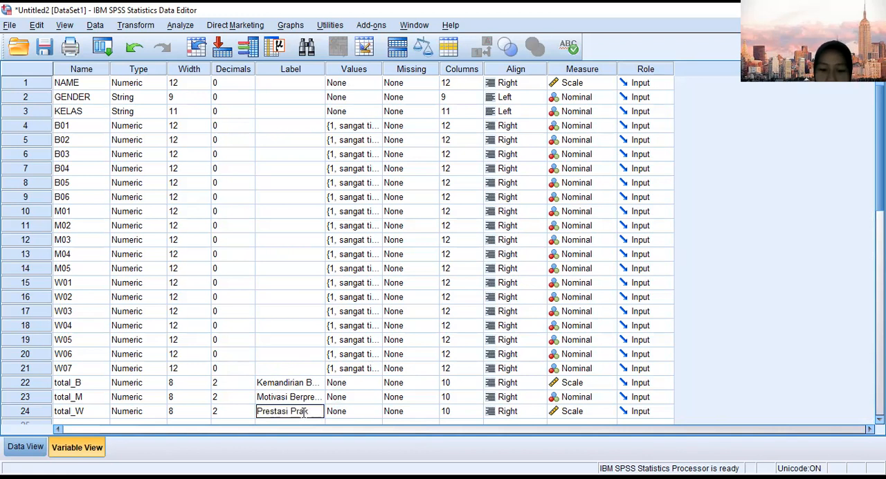
pyautogui.write('tikum')
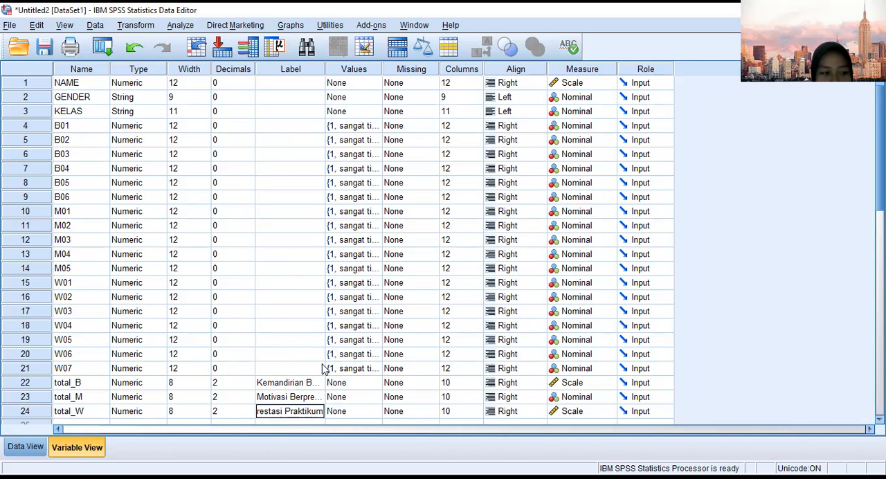
pyautogui.click(276, 344)
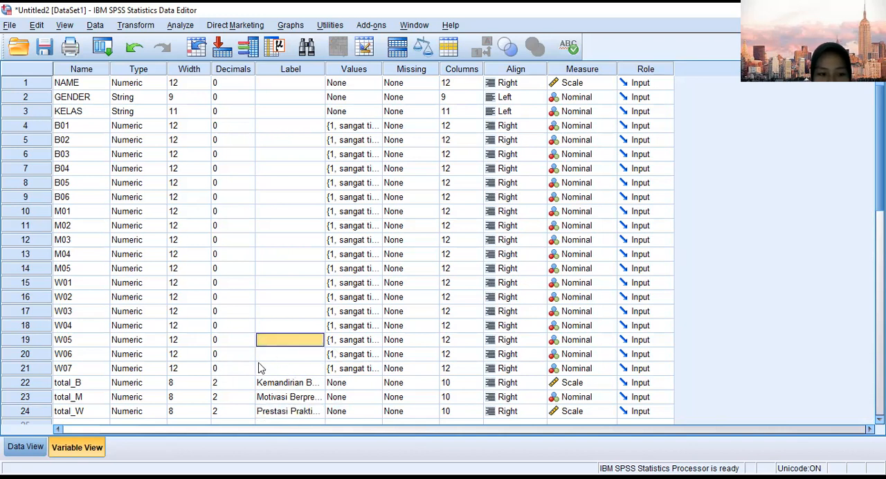
# Return to the data view, start a Reliability Analysis and add B01 as its first item.
pyautogui.click(27, 446)
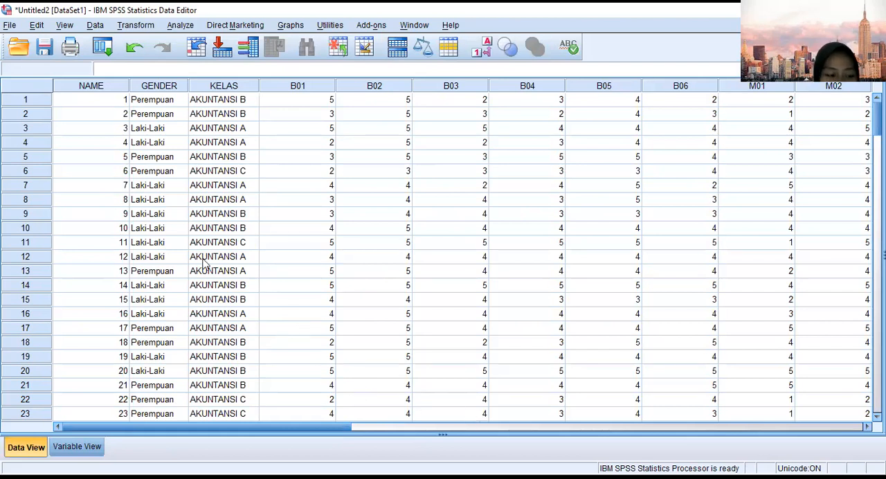
pyautogui.click(181, 26)
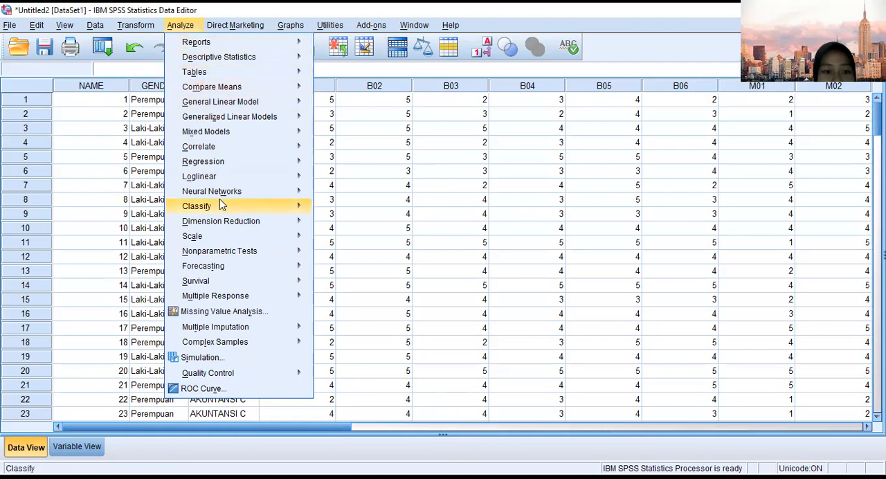
pyautogui.moveTo(225, 239)
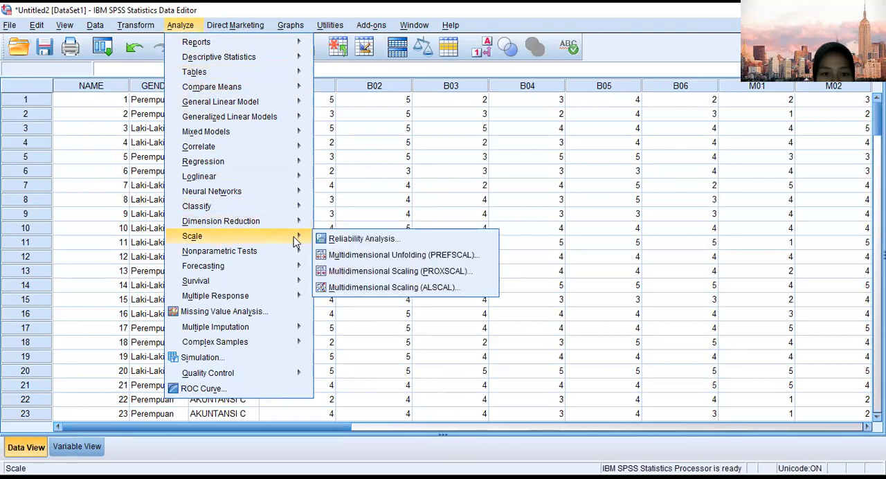
pyautogui.click(360, 240)
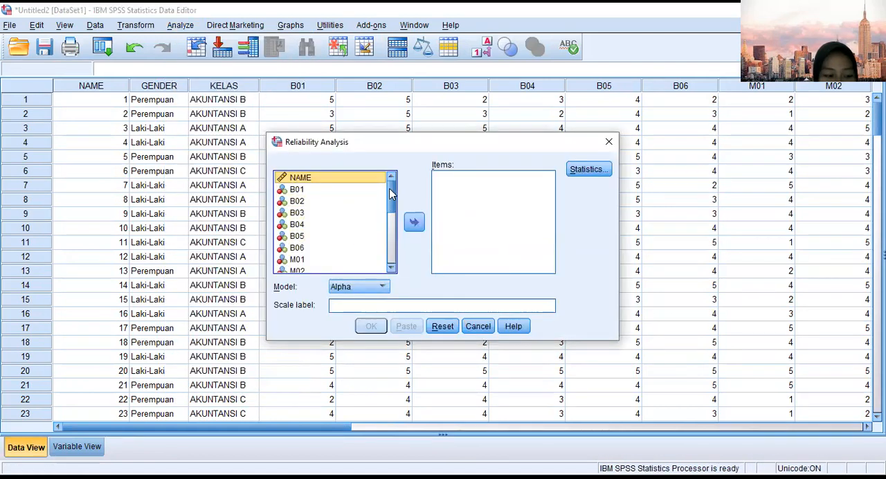
pyautogui.click(339, 200)
pyautogui.click(332, 193)
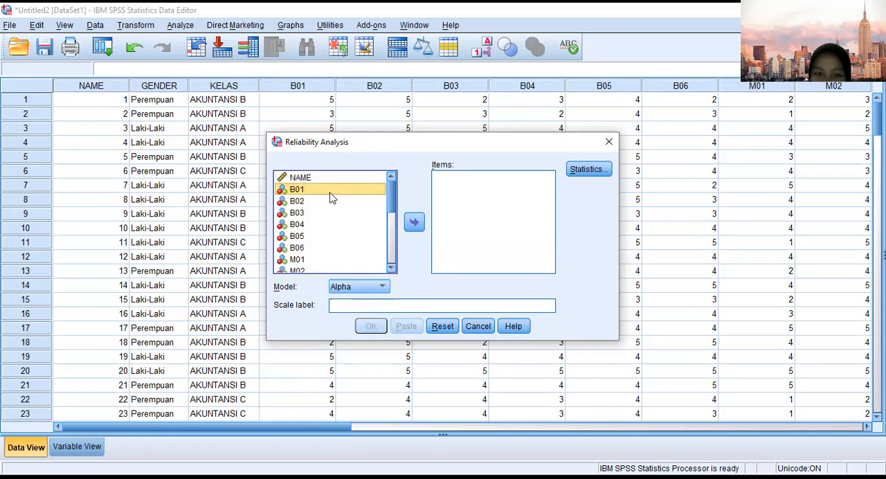
pyautogui.press('Down')
pyautogui.press('Down')
pyautogui.click(330, 194)
pyautogui.moveTo(330, 196); pyautogui.dragTo(454, 192)
pyautogui.moveTo(330, 187); pyautogui.dragTo(430, 195)
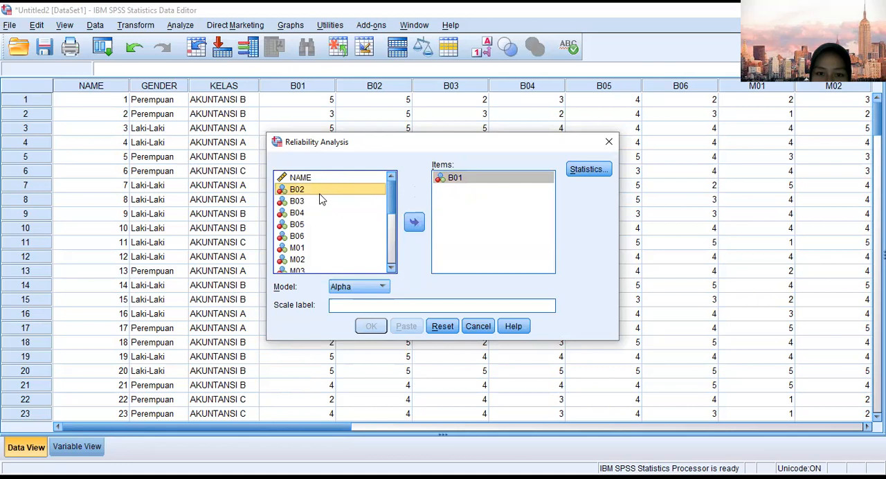
# Add B02, B03, B04, B05 and B06 to the items of the reliability analysis.
pyautogui.moveTo(319, 196); pyautogui.dragTo(443, 197)
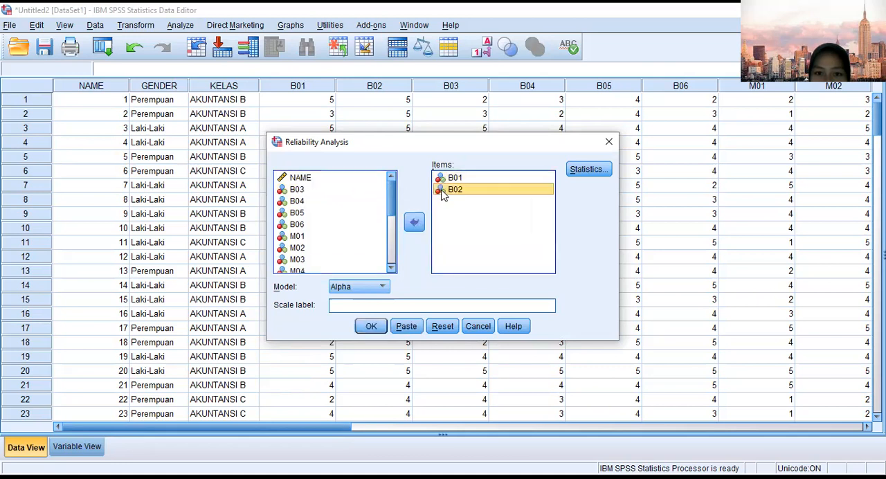
pyautogui.moveTo(338, 194); pyautogui.dragTo(465, 213)
pyautogui.moveTo(316, 192); pyautogui.dragTo(451, 229)
pyautogui.moveTo(329, 191); pyautogui.dragTo(461, 223)
pyautogui.moveTo(330, 191); pyautogui.dragTo(447, 245)
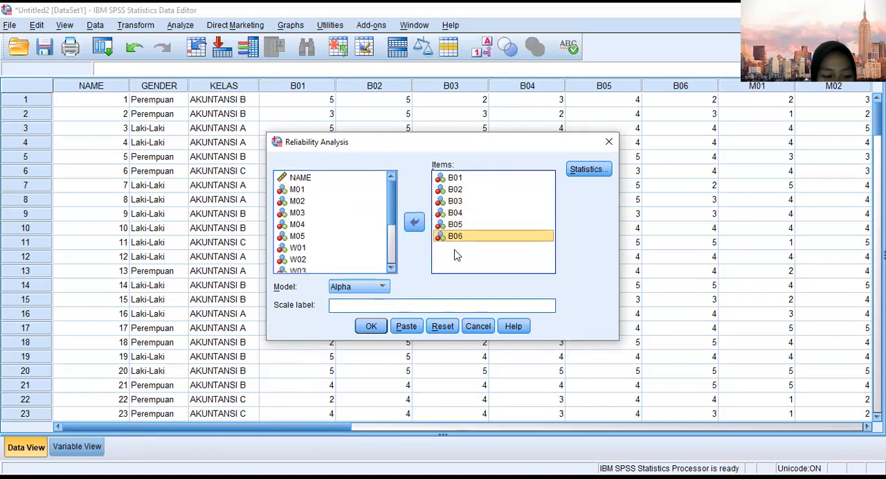
# Request the Scale if item deleted statistics and run the reliability analysis for the B items.
pyautogui.click(596, 171)
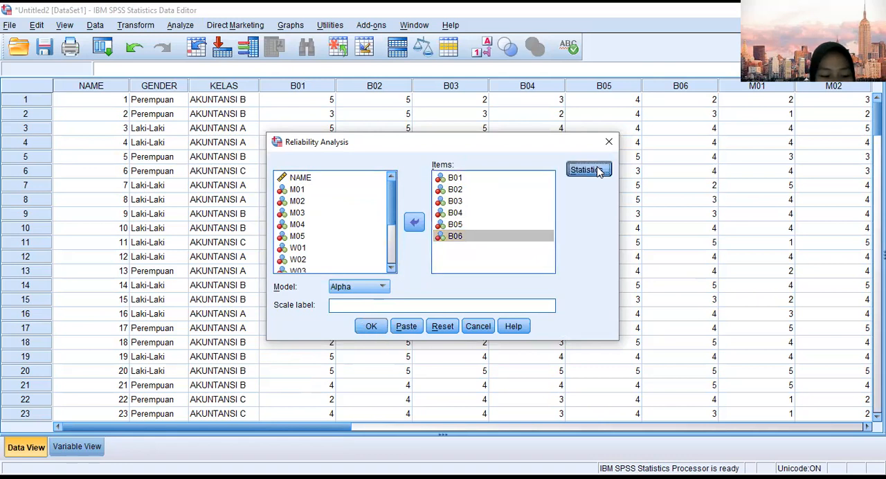
pyautogui.click(322, 177)
pyautogui.click(398, 361)
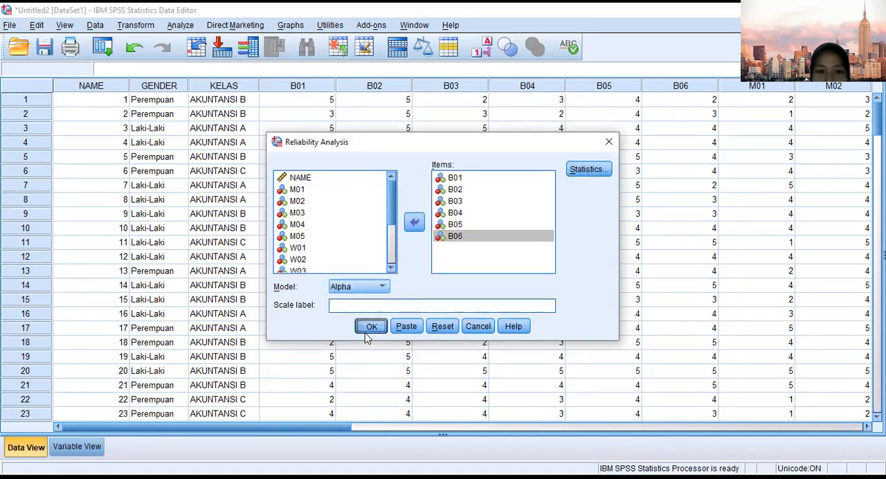
pyautogui.click(367, 330)
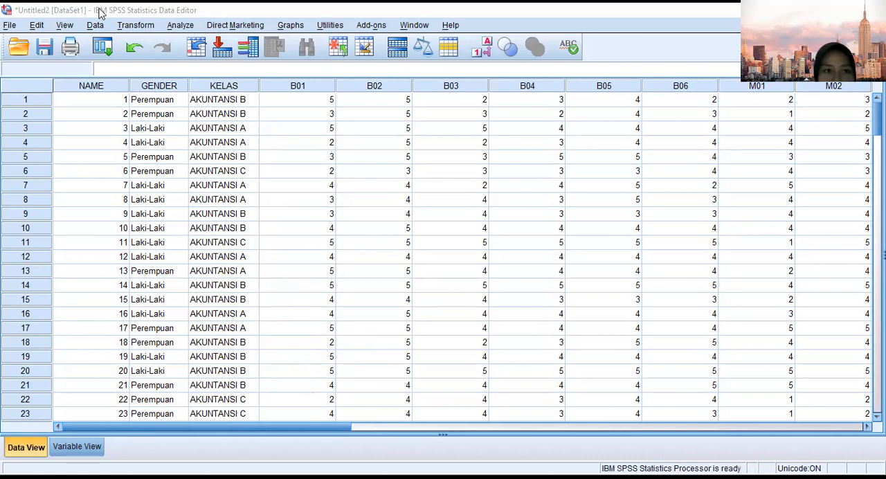
# Start another Reliability Analysis and remove all the B items from its item list.
pyautogui.click(174, 26)
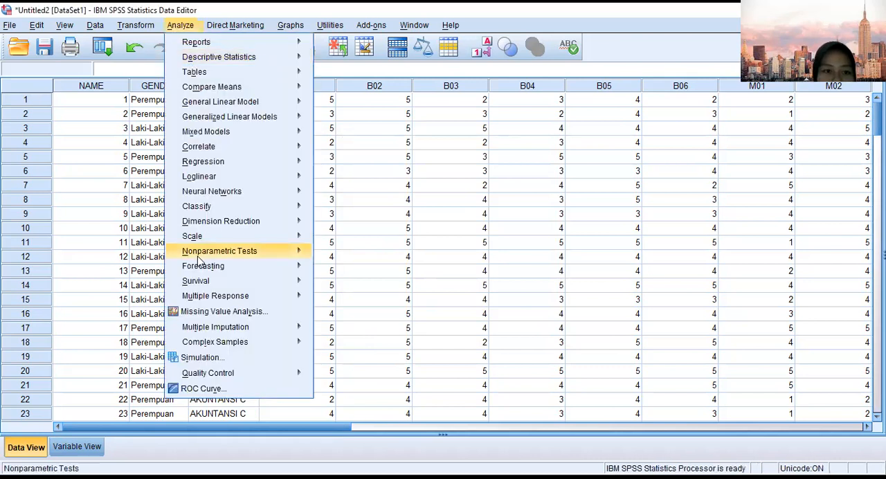
pyautogui.moveTo(211, 238)
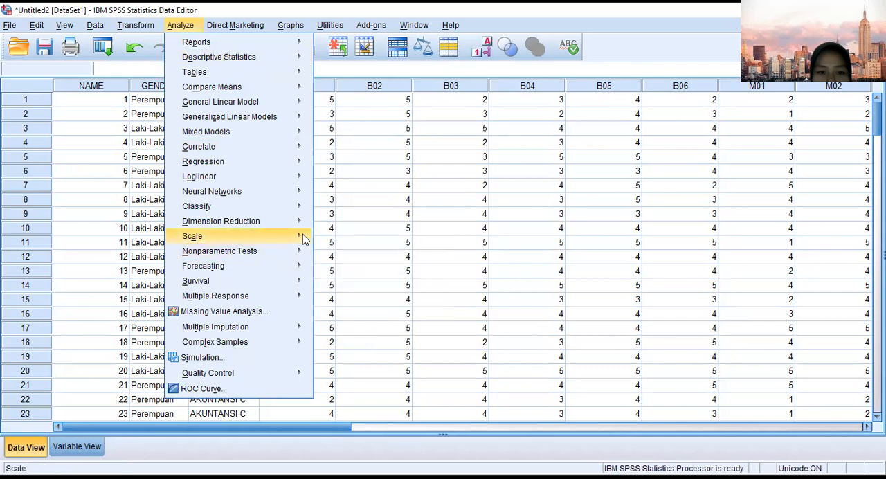
pyautogui.click(357, 243)
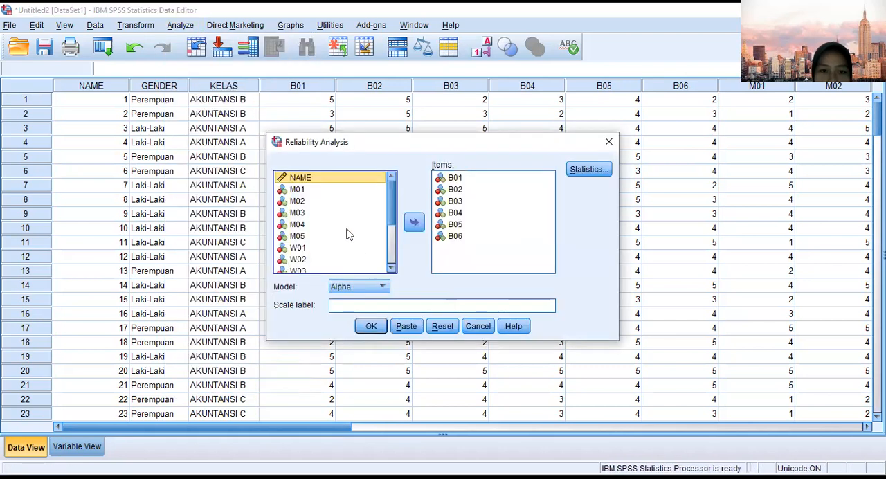
pyautogui.moveTo(447, 180); pyautogui.dragTo(455, 237)
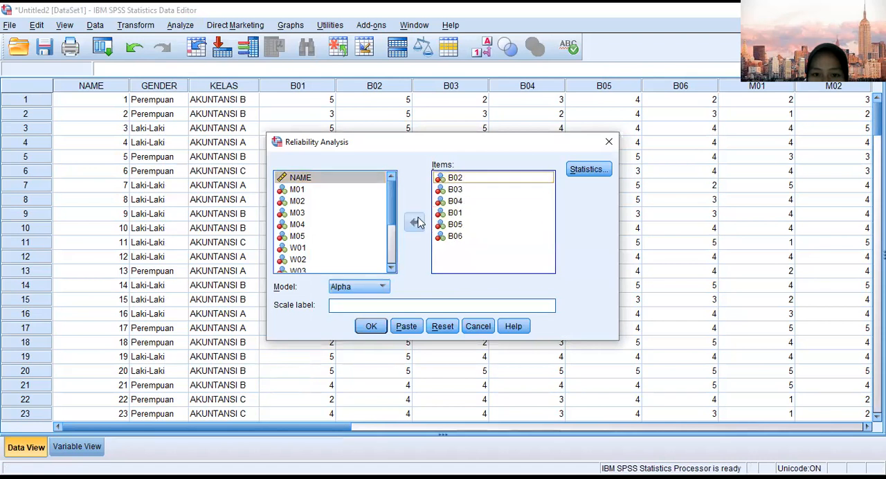
pyautogui.click(453, 190)
pyautogui.moveTo(455, 179); pyautogui.dragTo(346, 209)
pyautogui.moveTo(460, 181); pyautogui.dragTo(341, 199)
pyautogui.moveTo(433, 179); pyautogui.dragTo(360, 201)
pyautogui.doubleClick(437, 180)
pyautogui.moveTo(460, 178)
pyautogui.mouseDown()
pyautogui.moveTo(421, 180)
pyautogui.moveTo(343, 207)
pyautogui.moveTo(457, 188)
pyautogui.mouseUp()
# Add M01, M02, M03, M04 and M05 to the items of the reliability analysis.
pyautogui.scroll(-2, 339, 249)
pyautogui.moveTo(324, 188); pyautogui.dragTo(454, 192)
pyautogui.moveTo(328, 191); pyautogui.dragTo(443, 216)
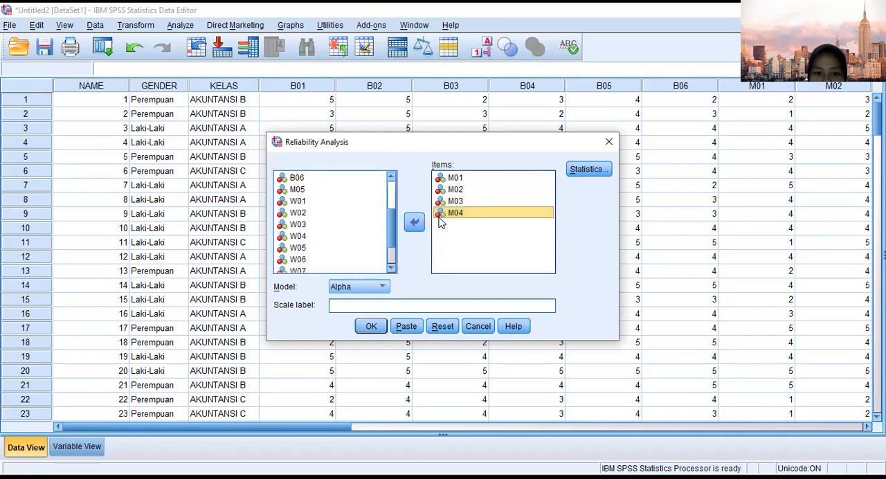
pyautogui.moveTo(343, 192); pyautogui.dragTo(471, 223)
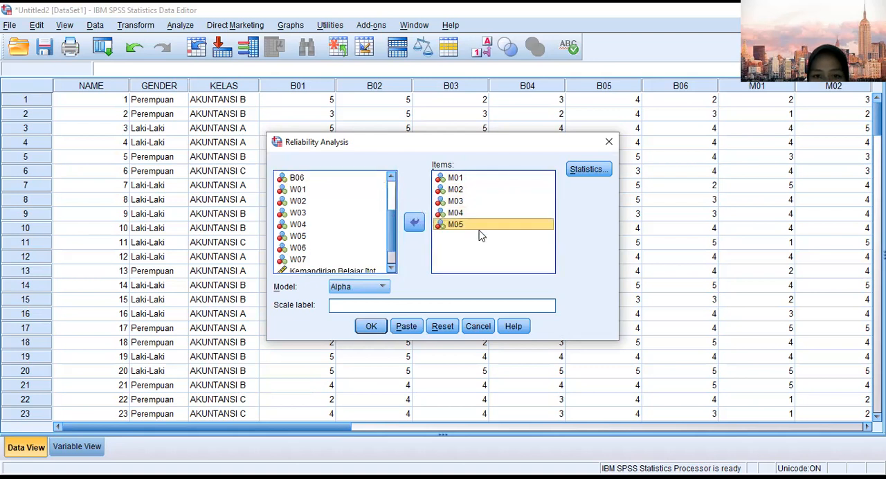
# Keep the Scale if item deleted statistics selected and run the reliability analysis for the M items.
pyautogui.click(588, 169)
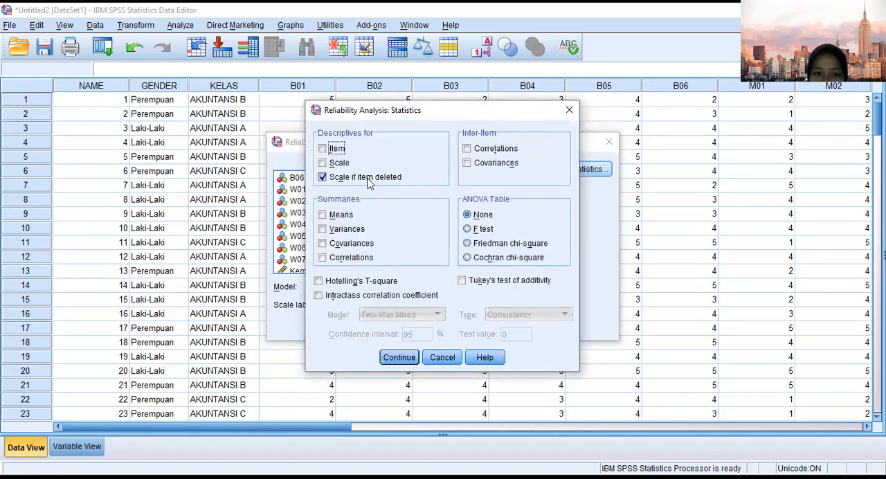
pyautogui.click(400, 358)
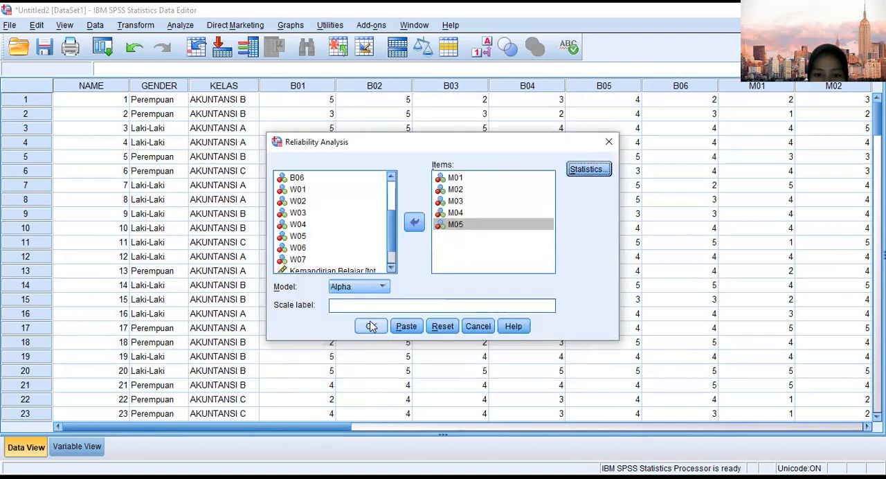
pyautogui.click(371, 326)
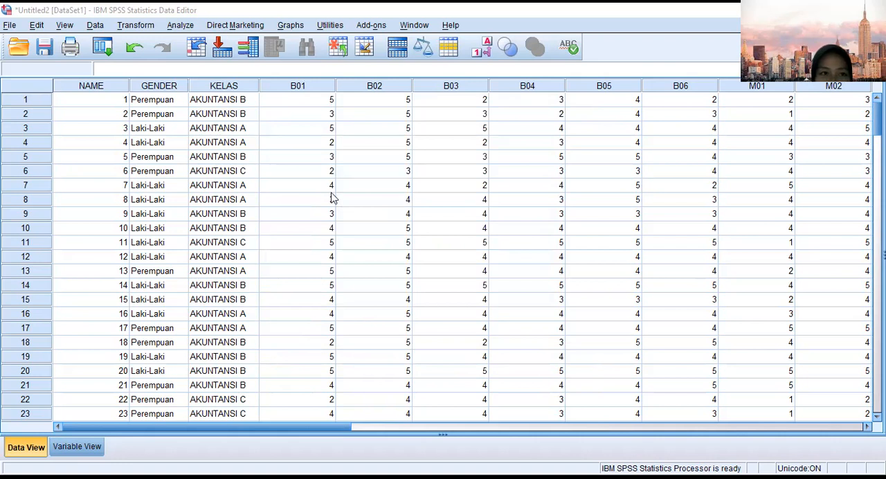
# Start another Reliability Analysis and remove all the M items from its item list.
pyautogui.click(179, 27)
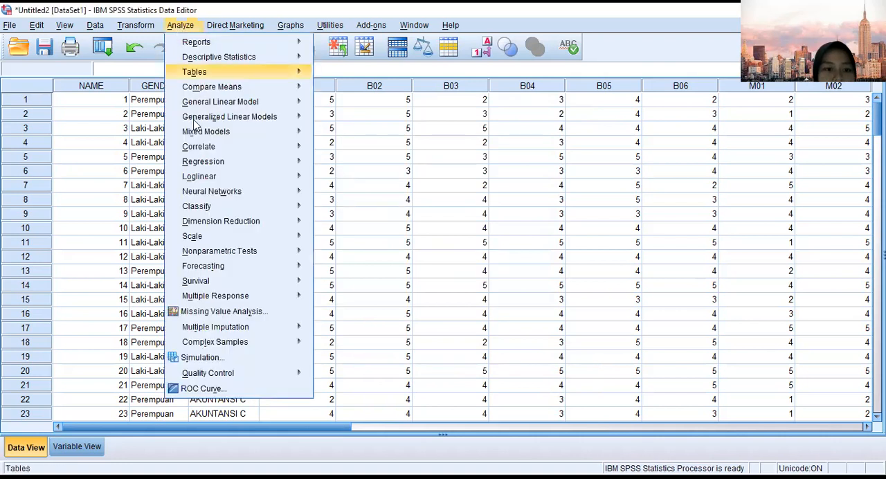
pyautogui.moveTo(211, 239)
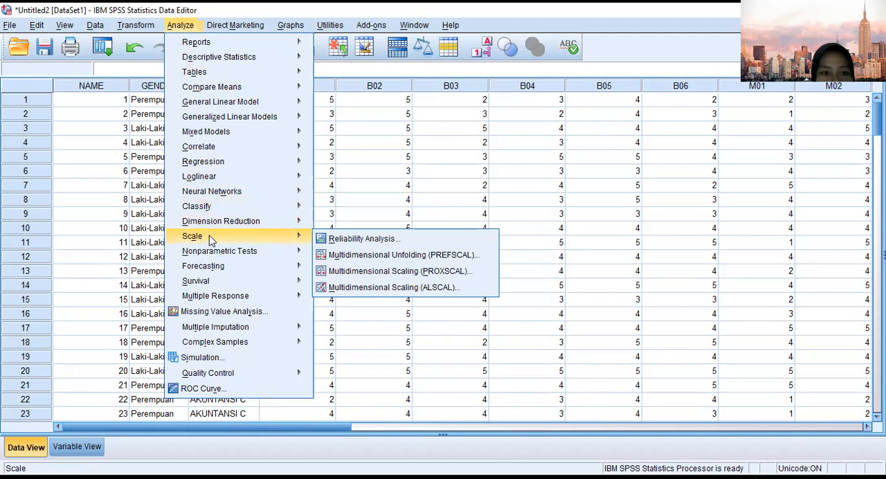
pyautogui.click(333, 243)
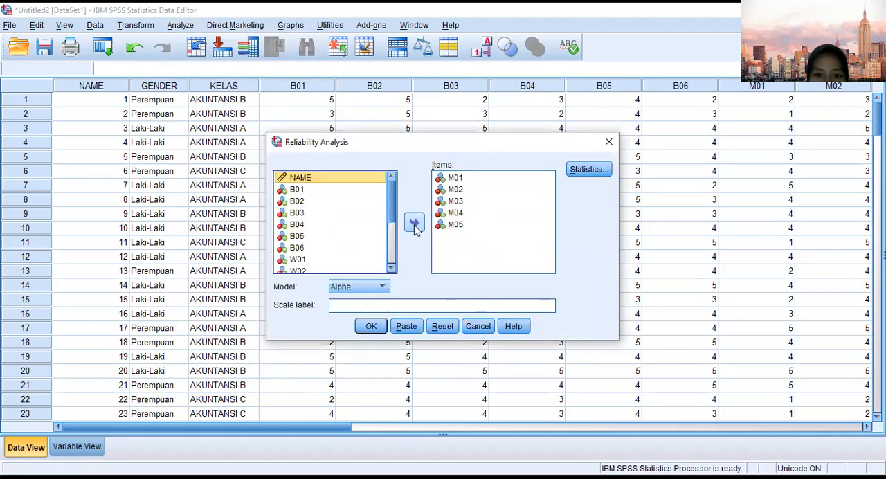
pyautogui.scroll(-3, 319, 219)
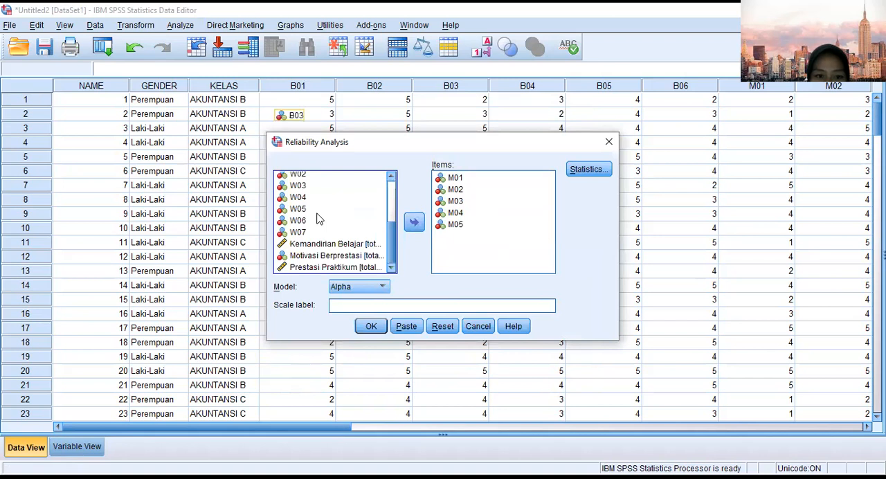
pyautogui.scroll(2, 319, 218)
pyautogui.moveTo(454, 178); pyautogui.dragTo(332, 208)
pyautogui.moveTo(455, 178); pyautogui.dragTo(332, 207)
pyautogui.moveTo(457, 181); pyautogui.dragTo(339, 205)
pyautogui.moveTo(447, 179); pyautogui.dragTo(336, 188)
# Add W01, W02, W03, W04, W05, W06 and W07 to the items of the reliability analysis.
pyautogui.scroll(-4, 334, 210)
pyautogui.scroll(1, 335, 210)
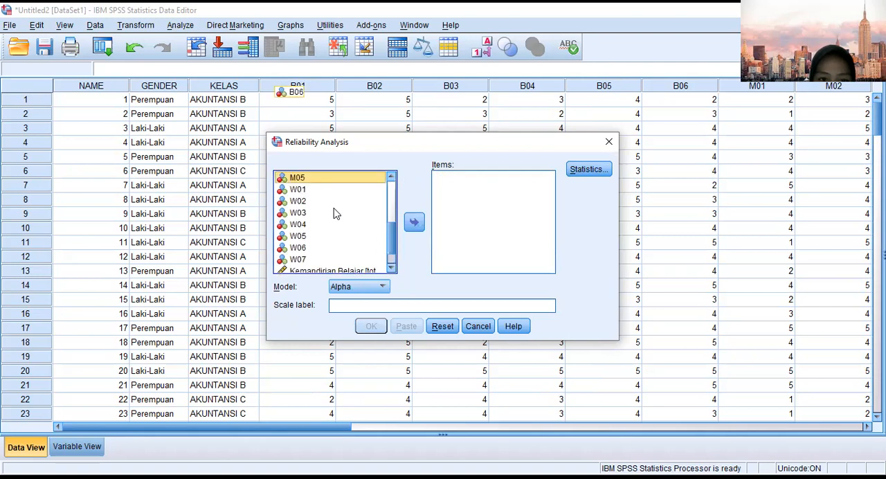
pyautogui.moveTo(299, 190); pyautogui.dragTo(459, 200)
pyautogui.moveTo(320, 191); pyautogui.dragTo(459, 216)
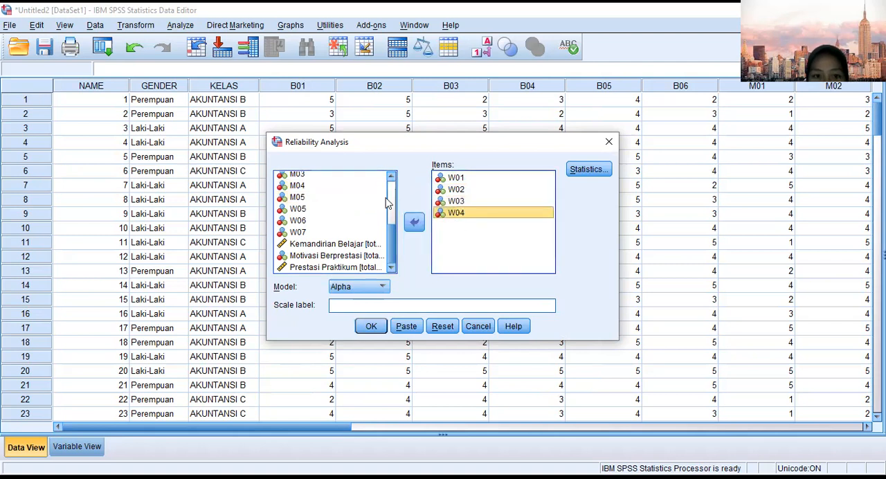
pyautogui.doubleClick(329, 209)
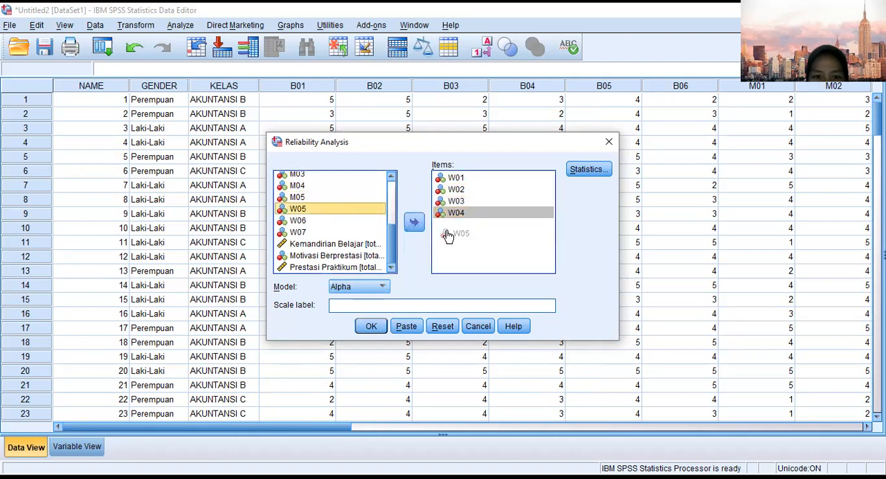
pyautogui.moveTo(332, 221); pyautogui.dragTo(453, 236)
pyautogui.moveTo(335, 235); pyautogui.dragTo(462, 243)
# Keep the Scale if item deleted statistics selected and run the reliability analysis for the W items.
pyautogui.click(580, 173)
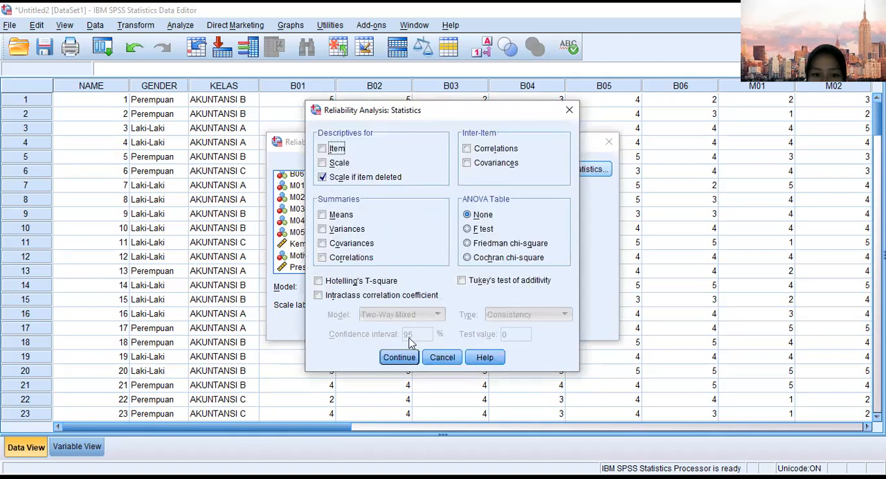
pyautogui.click(406, 358)
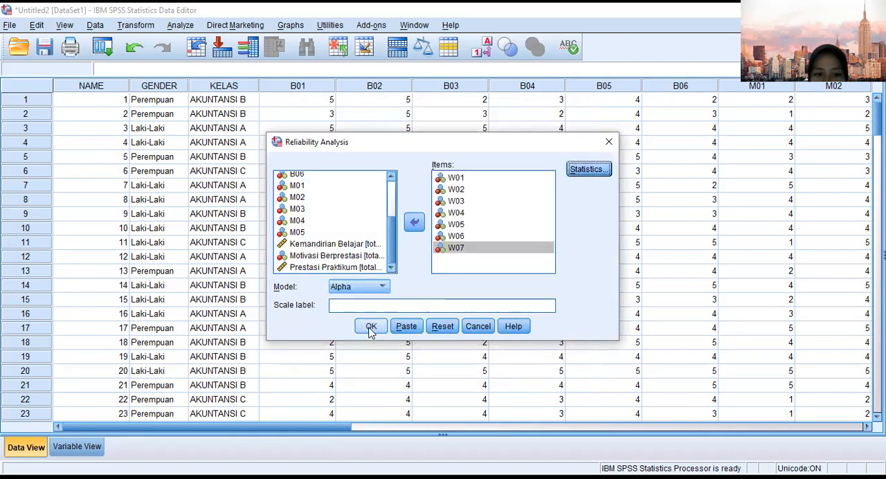
pyautogui.click(371, 327)
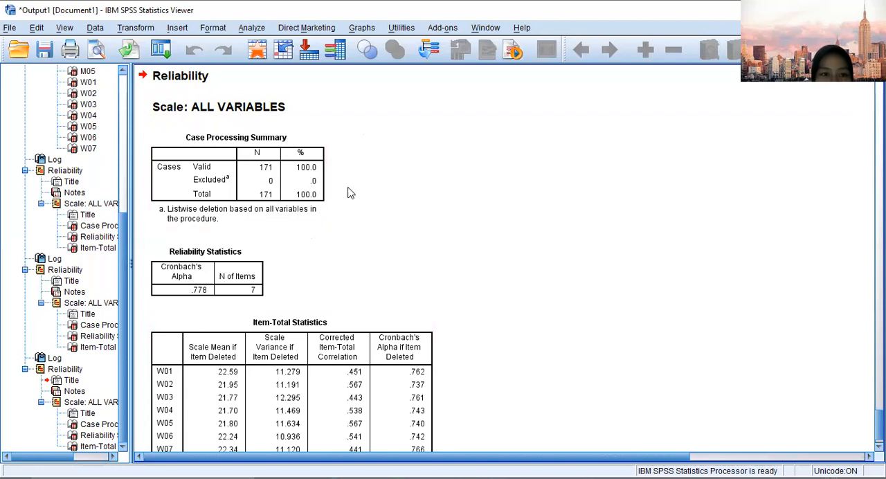
# Examine the Reliability Statistics and Item-Total Statistics tables of the W items and the B items in the output.
pyautogui.scroll(-1, 340, 229)
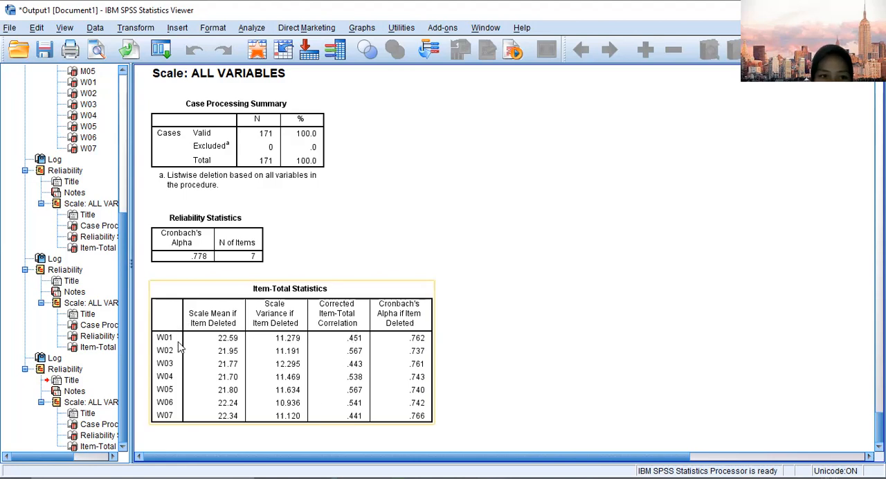
pyautogui.scroll(15, 329, 234)
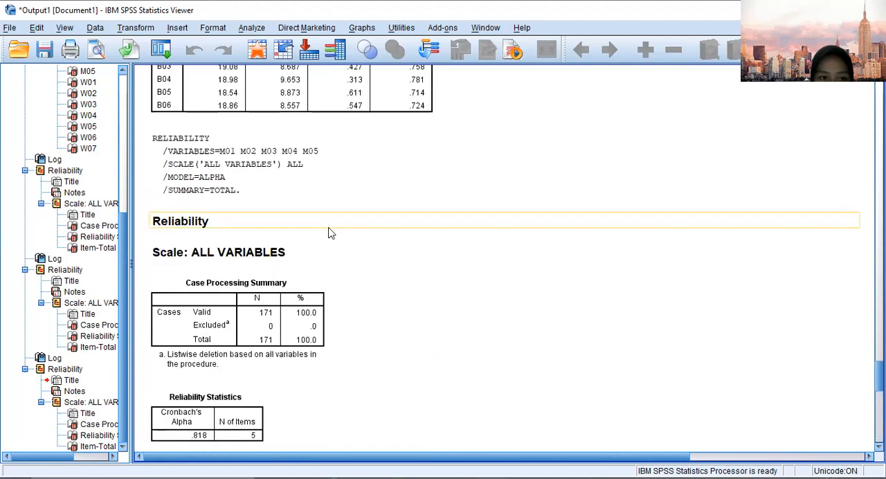
pyautogui.scroll(-10, 329, 234)
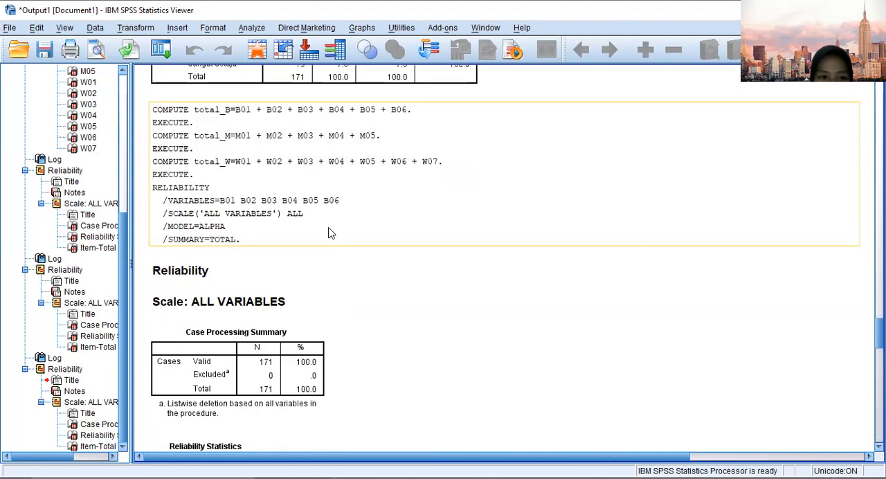
pyautogui.scroll(-5, 330, 234)
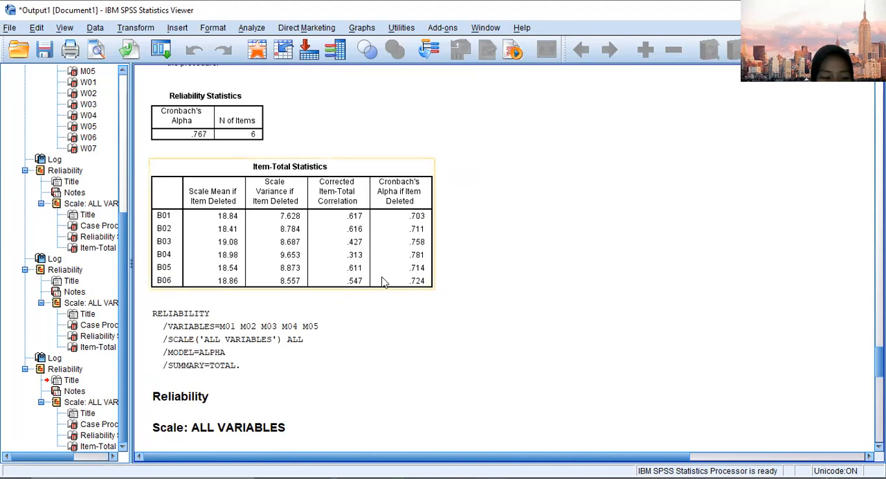
pyautogui.scroll(2, 270, 205)
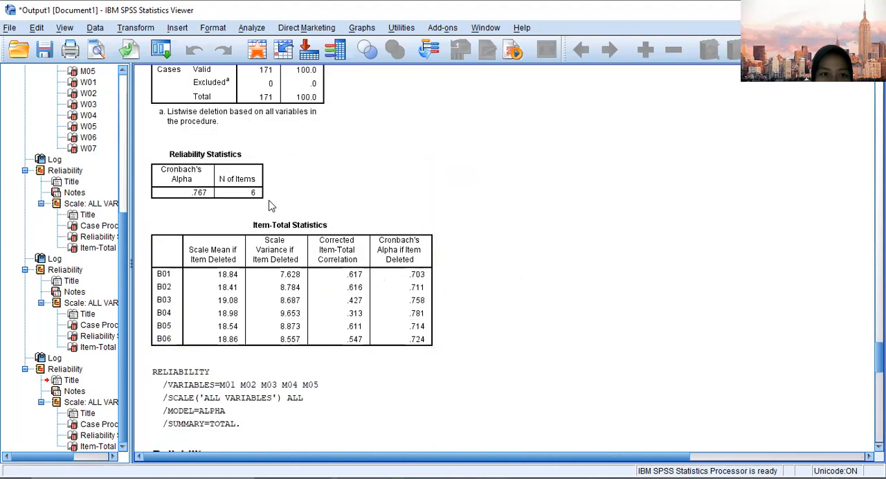
pyautogui.scroll(4, 329, 184)
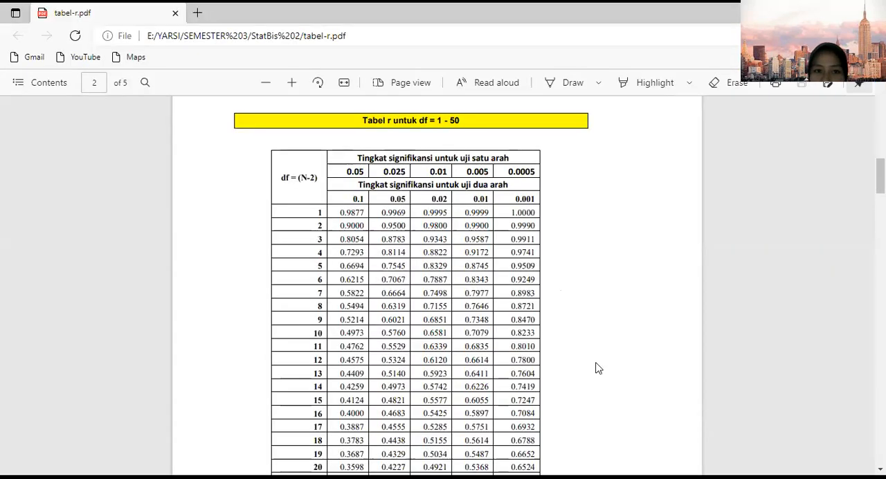
# Switch to tabel-r.pdf and mark the r value for df 171 at the 0.05 two-tailed significance level.
pyautogui.scroll(1, 533, 319)
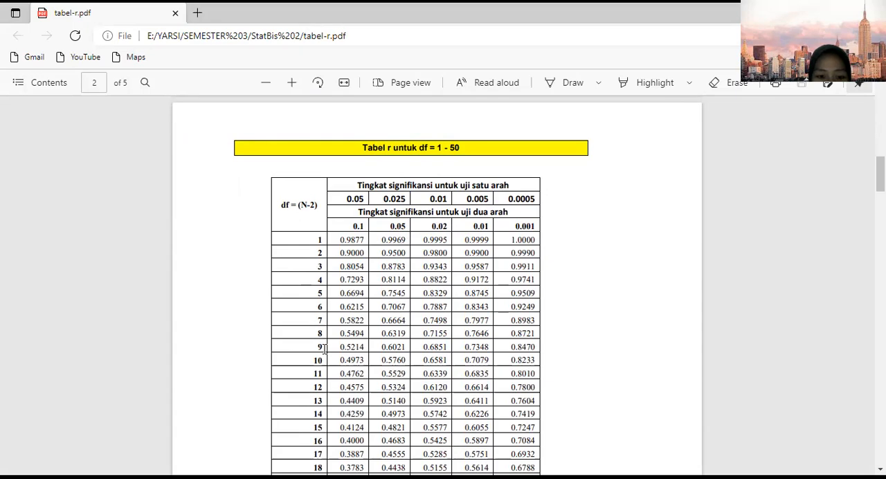
pyautogui.scroll(-12, 324, 348)
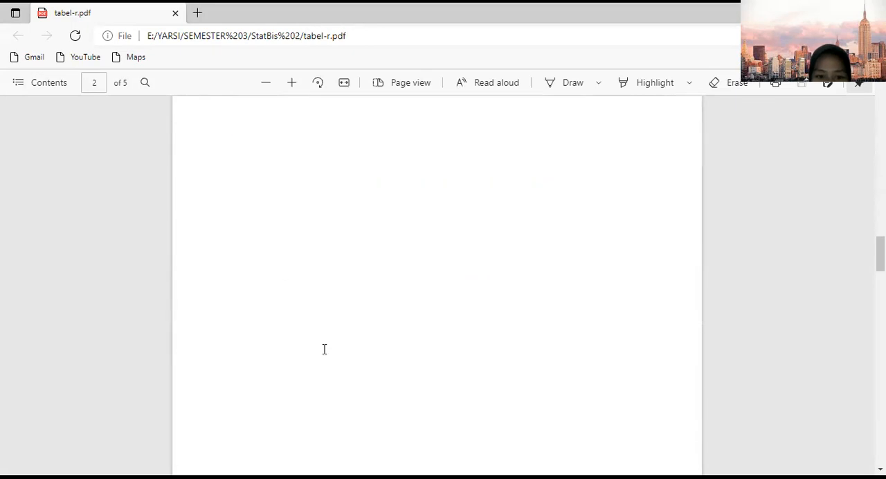
pyautogui.scroll(-6, 324, 348)
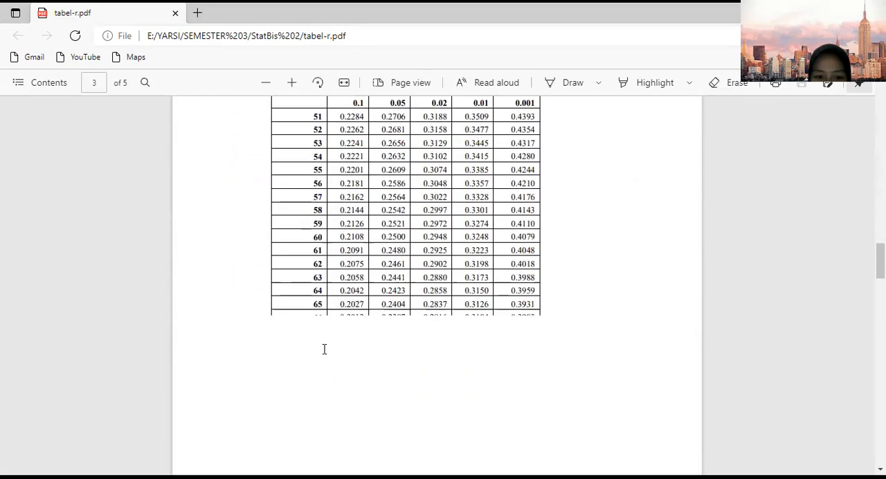
pyautogui.scroll(-12, 324, 348)
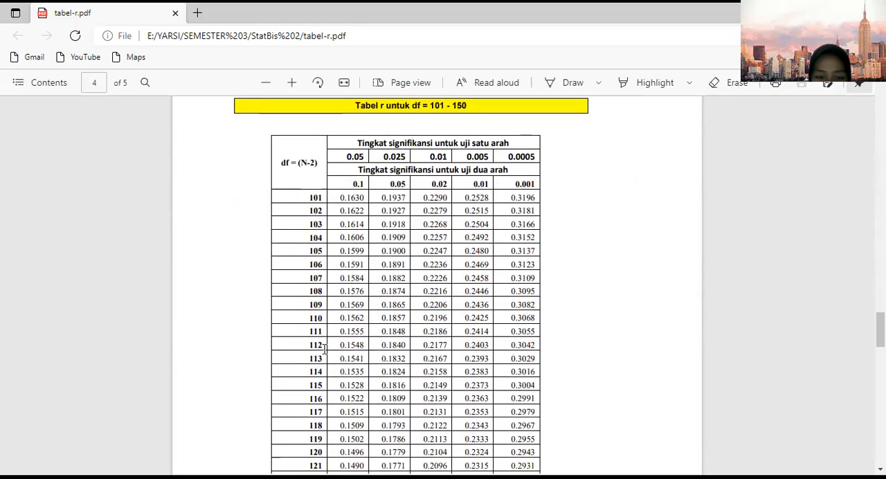
pyautogui.scroll(-15, 324, 348)
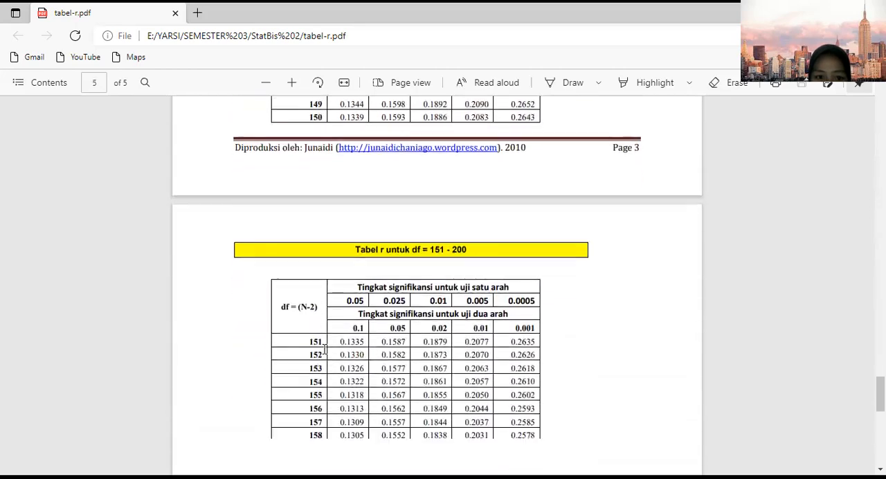
pyautogui.scroll(-3, 324, 348)
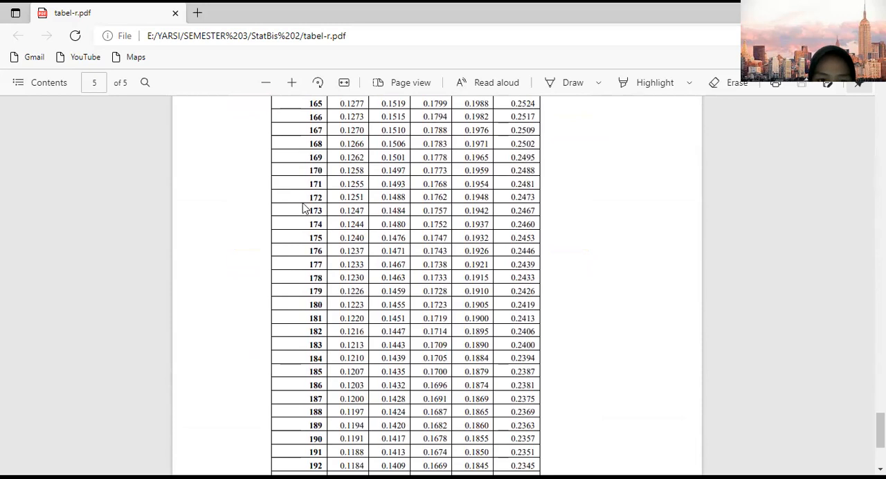
pyautogui.scroll(2, 323, 188)
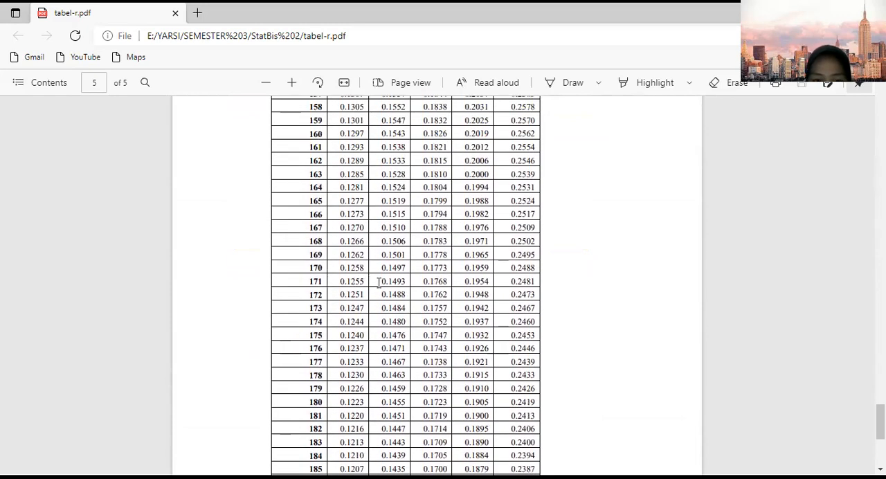
pyautogui.moveTo(379, 283); pyautogui.dragTo(406, 279)
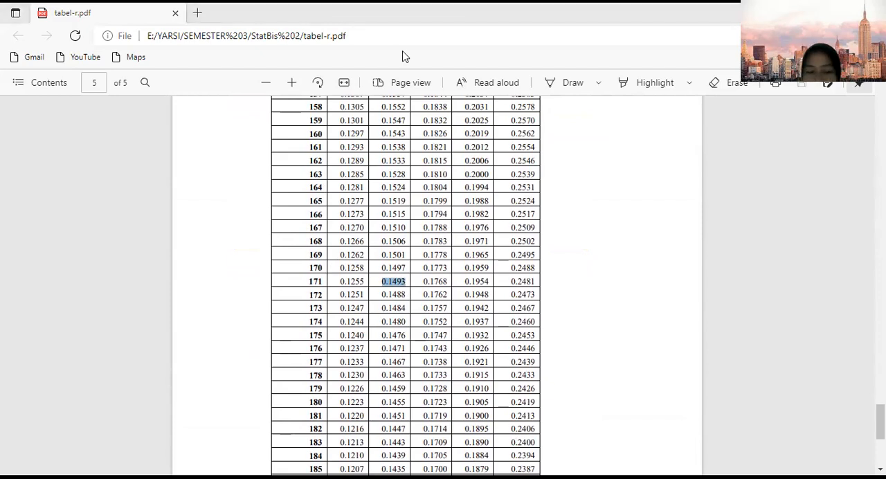
# Return to the SPSS output and examine the Reliability Statistics and Item-Total Statistics of the B items.
pyautogui.hotkey('alt', 'Tab')
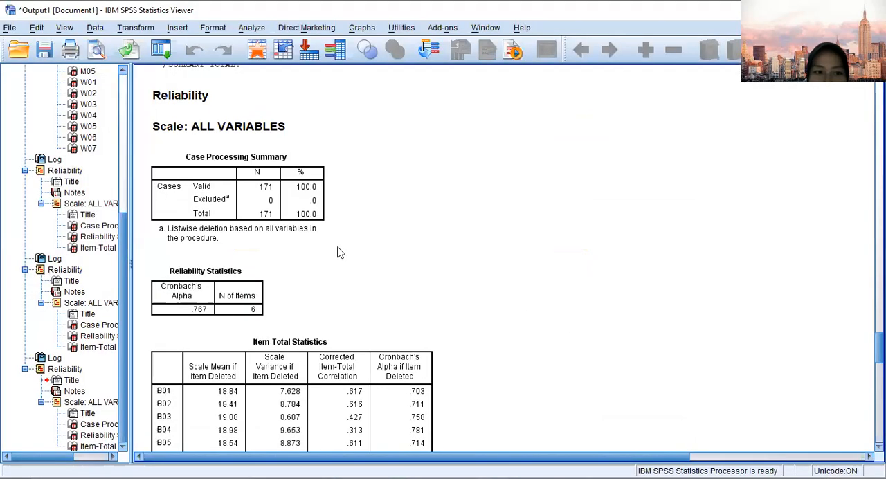
pyautogui.scroll(5, 337, 253)
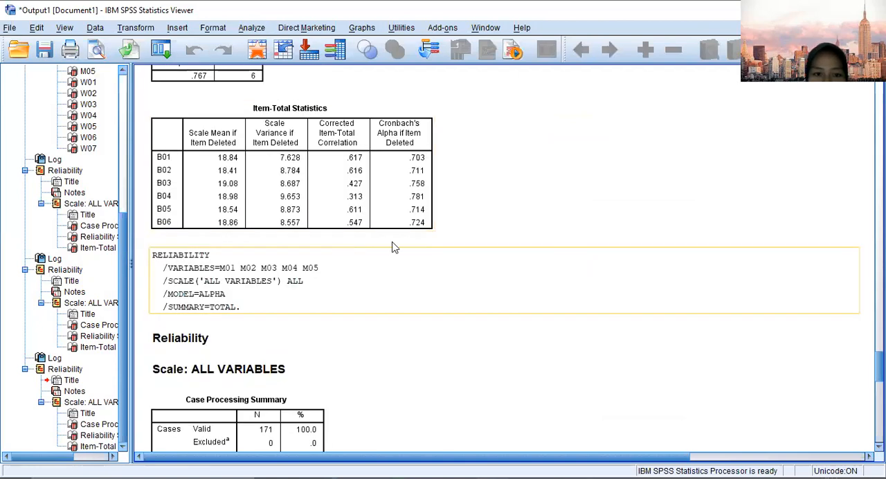
pyautogui.scroll(2, 369, 277)
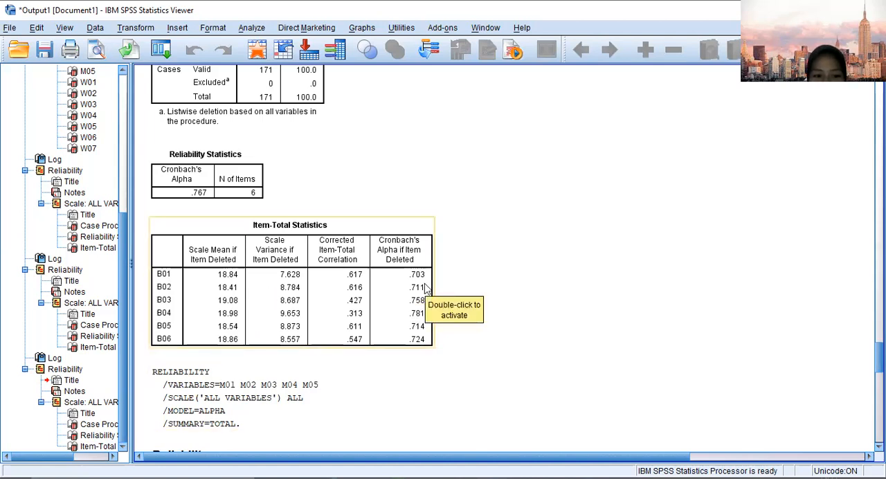
pyautogui.scroll(-2, 426, 290)
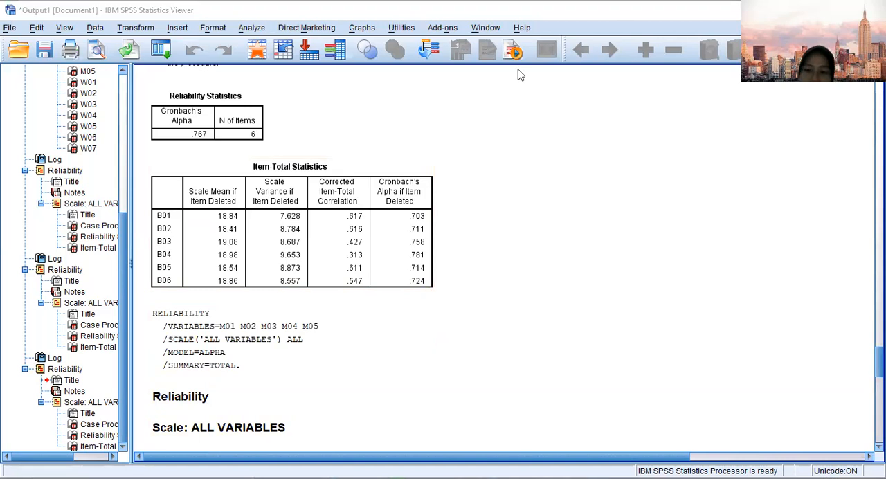
# Read the test criteria on PowerPoint's Uji Kualitas Data slide and check the B and M items' reliability tables in SPSS against them.
pyautogui.hotkey('alt', 'Tab')
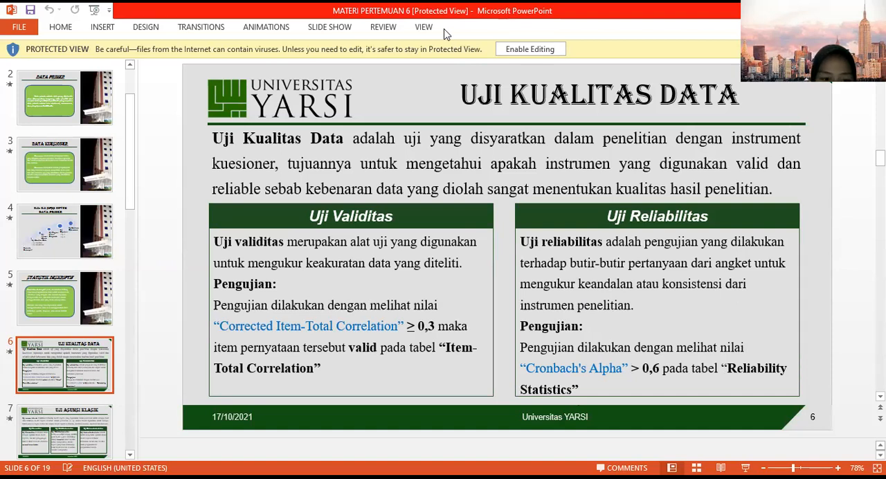
pyautogui.hotkey('alt', 'Tab')
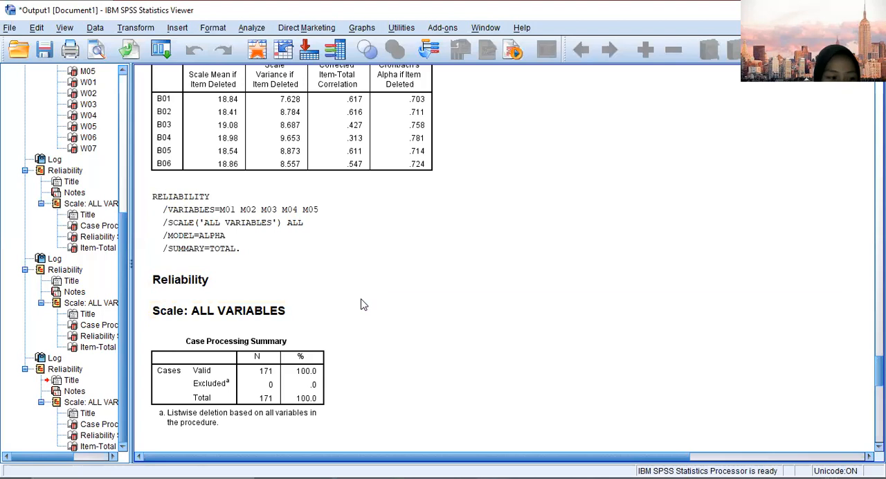
pyautogui.click(297, 211)
pyautogui.scroll(3, 294, 209)
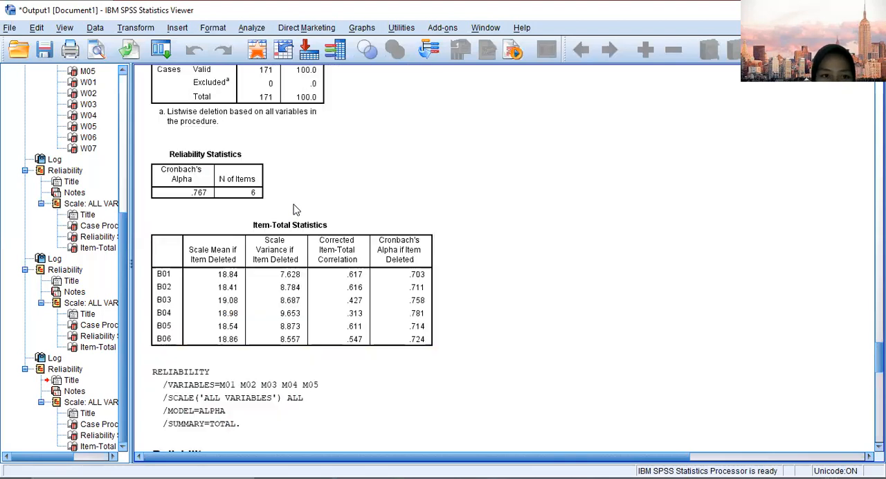
pyautogui.click(294, 209)
pyautogui.scroll(-3, 372, 306)
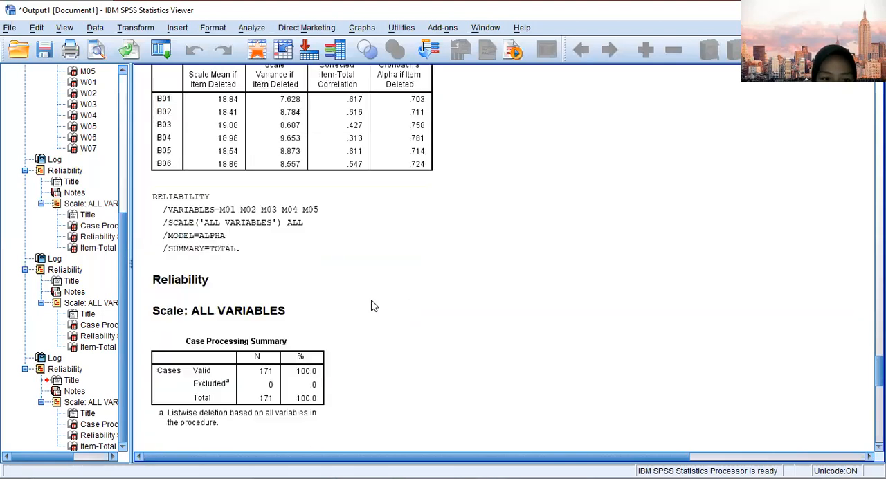
pyautogui.scroll(-1, 372, 306)
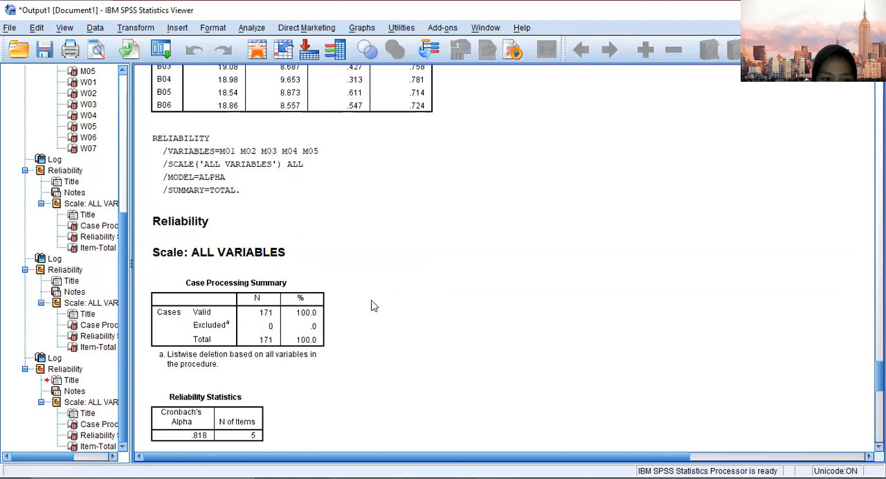
pyautogui.scroll(-2, 372, 306)
pyautogui.click(223, 319)
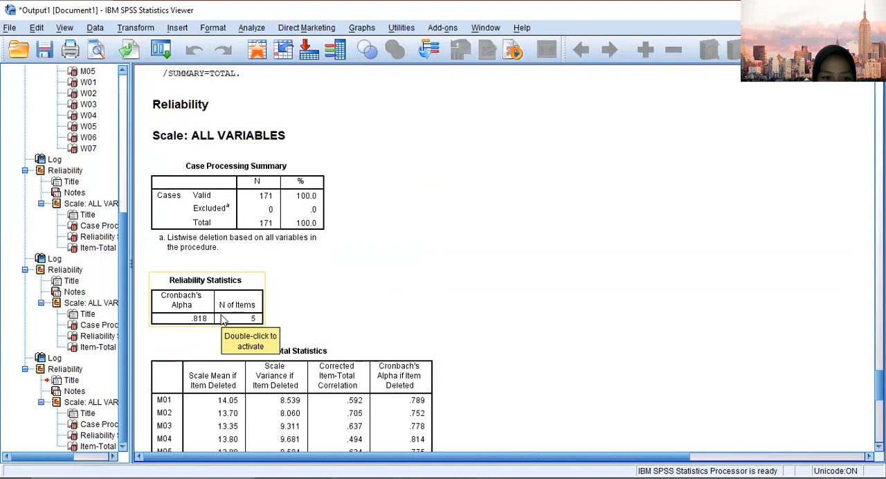
pyautogui.scroll(6, 338, 270)
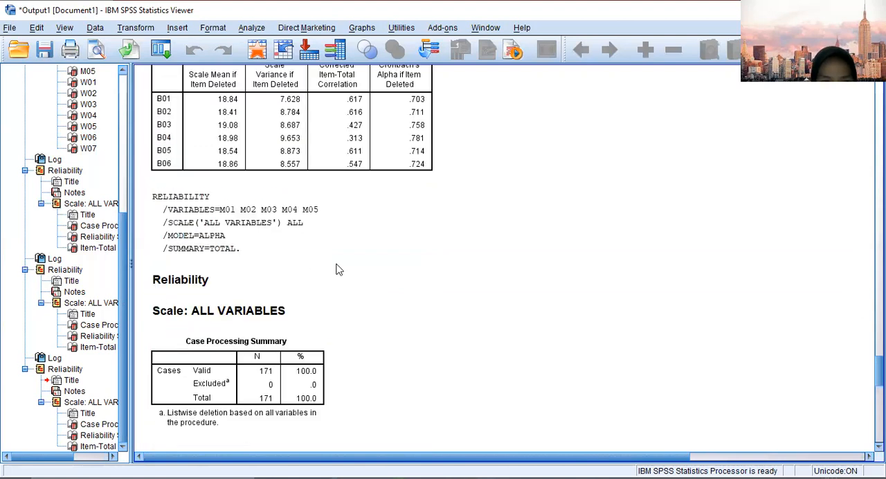
# Examine the M items' Cronbach's Alpha, Corrected Item-Total Correlation and Alpha if Item Deleted values in the reliability output.
pyautogui.scroll(-1, 338, 269)
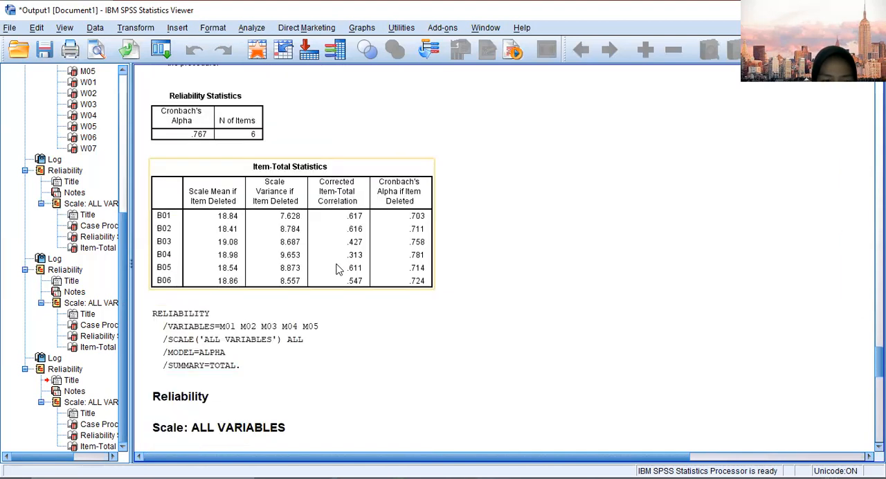
pyautogui.scroll(-3, 339, 269)
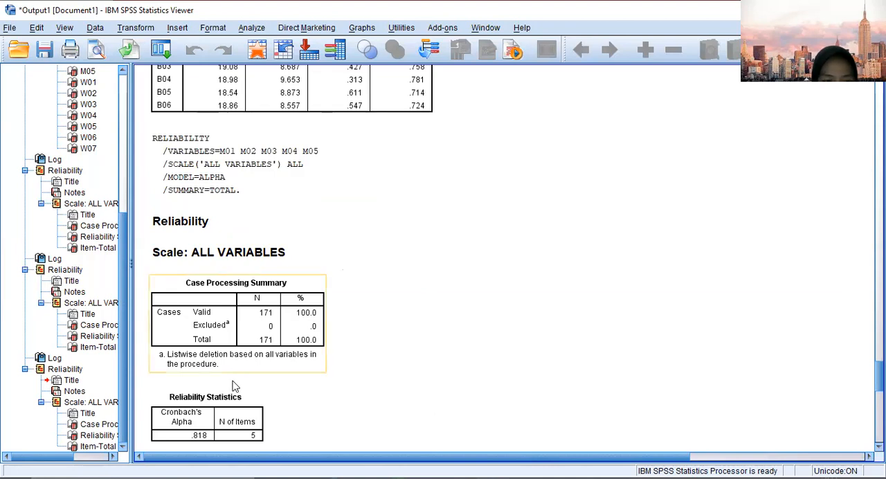
pyautogui.scroll(-2, 221, 379)
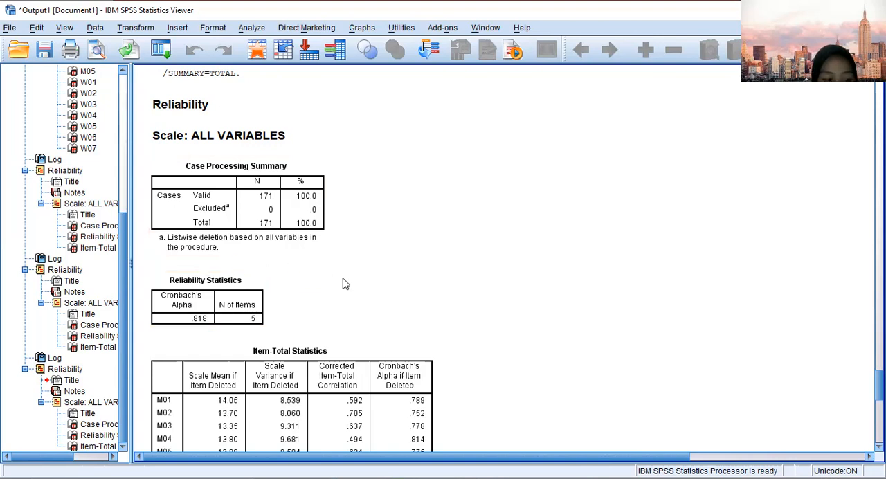
pyautogui.scroll(-15, 346, 281)
pyautogui.scroll(2, 346, 283)
pyautogui.scroll(-15, 346, 282)
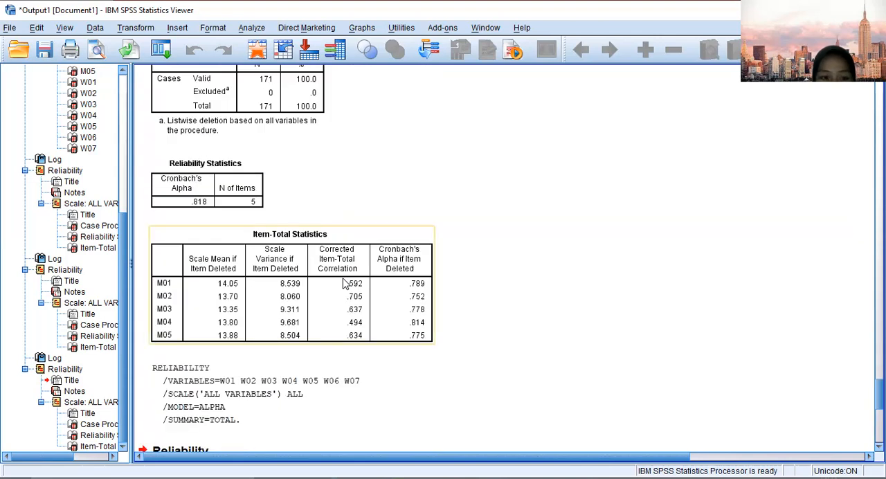
pyautogui.scroll(-2, 344, 284)
pyautogui.scroll(2, 343, 284)
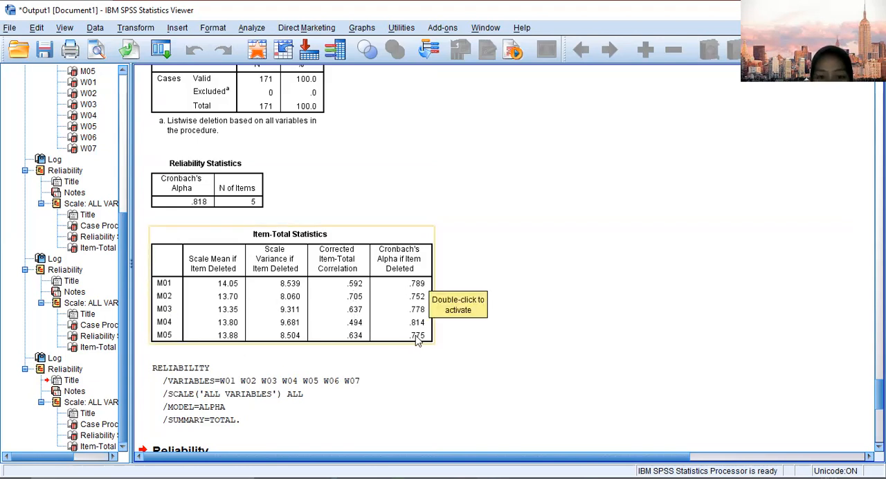
# Examine the W items' Reliability Statistics and Item-Total Statistics tables, looking back at the M items' tables for comparison.
pyautogui.scroll(-3, 400, 303)
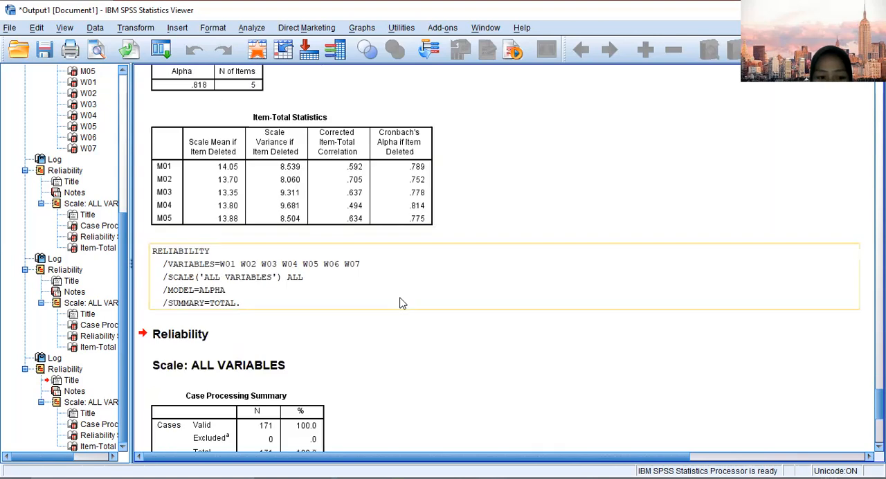
pyautogui.scroll(-4, 400, 303)
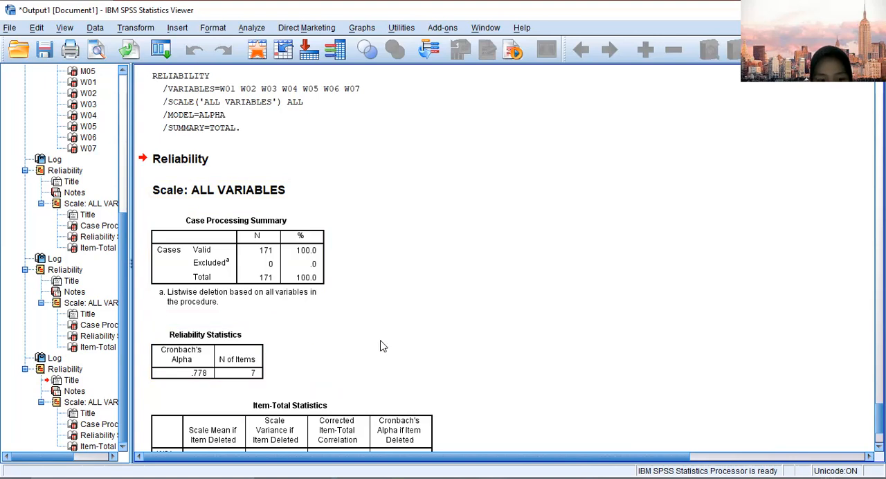
pyautogui.scroll(-3, 383, 346)
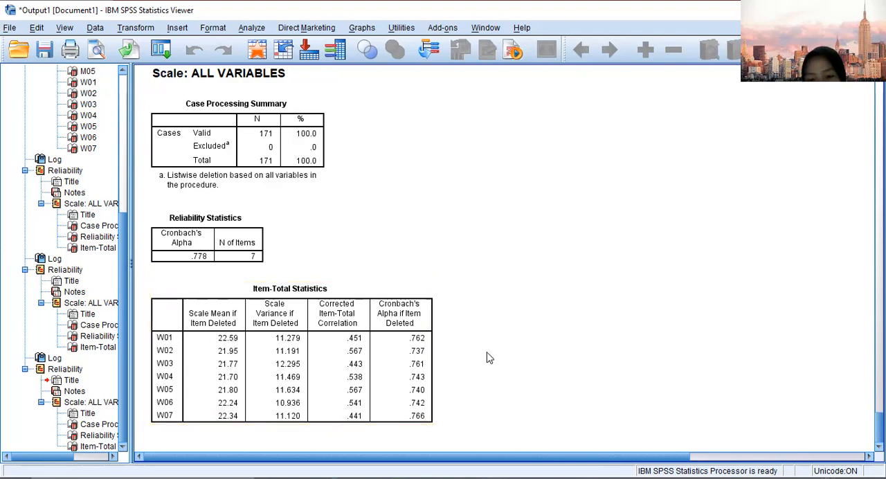
pyautogui.scroll(5, 454, 322)
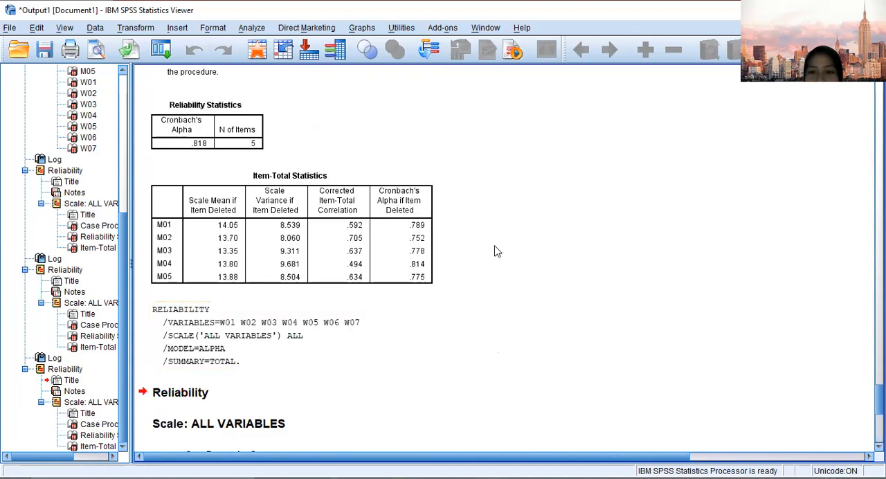
pyautogui.scroll(-4, 494, 252)
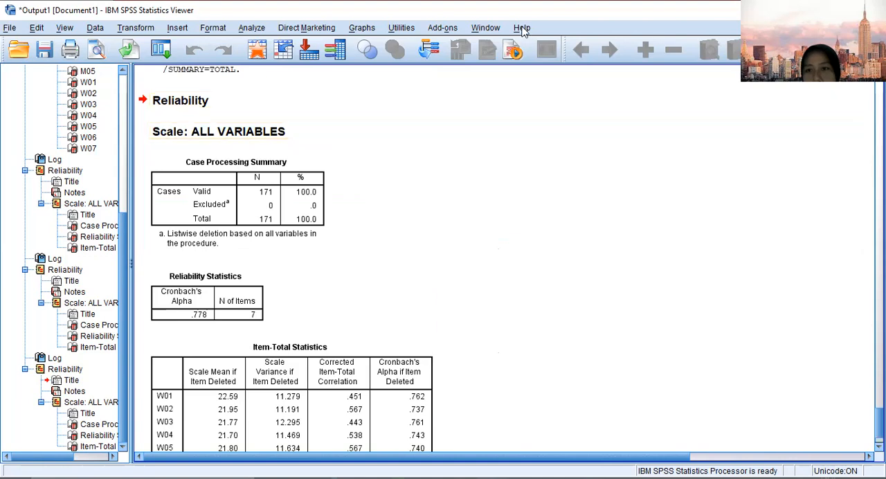